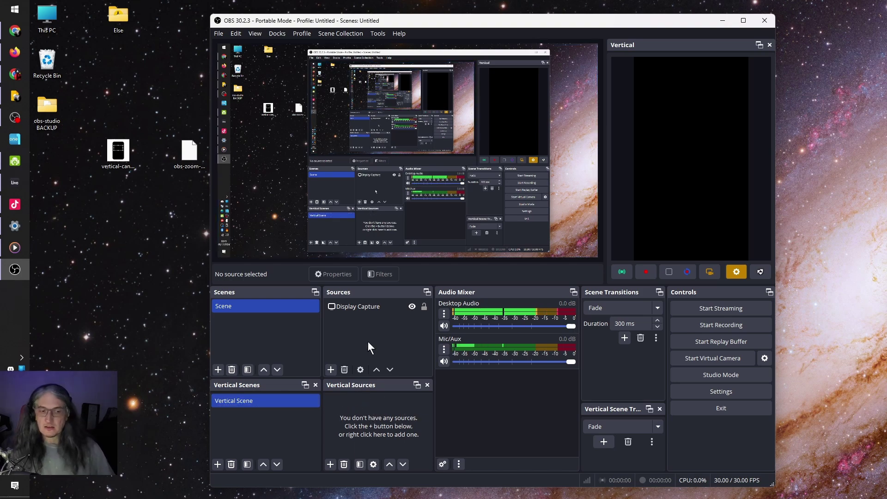
Step: Add a hidden Display Capture named 'Cursor' placed below Display Capture
right_click(359, 319)
mouse_move(394, 325)
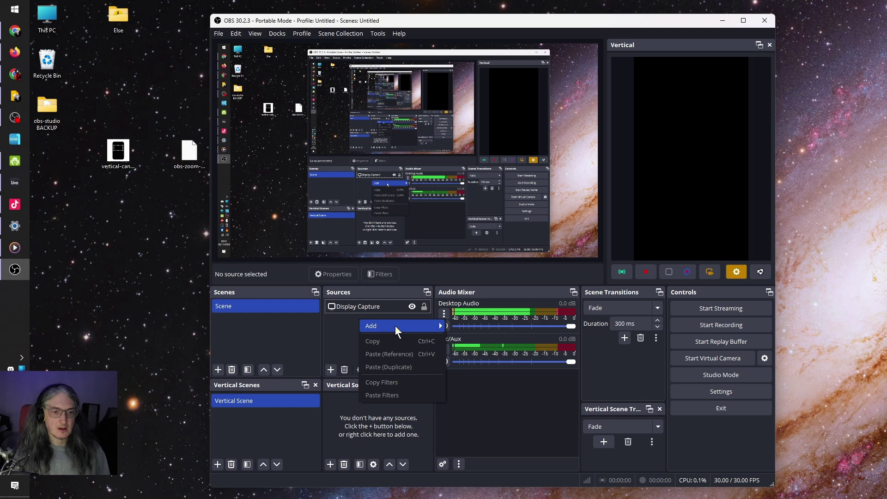
click(487, 357)
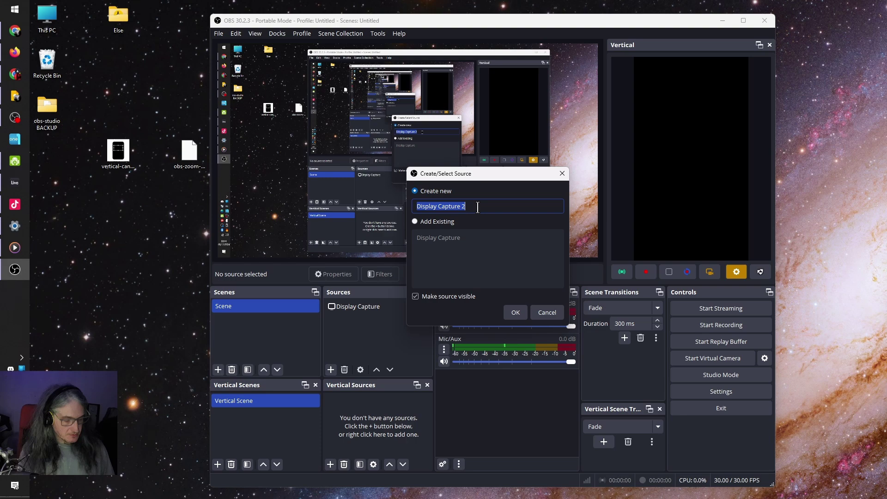
text(Cursor)
key(Return)
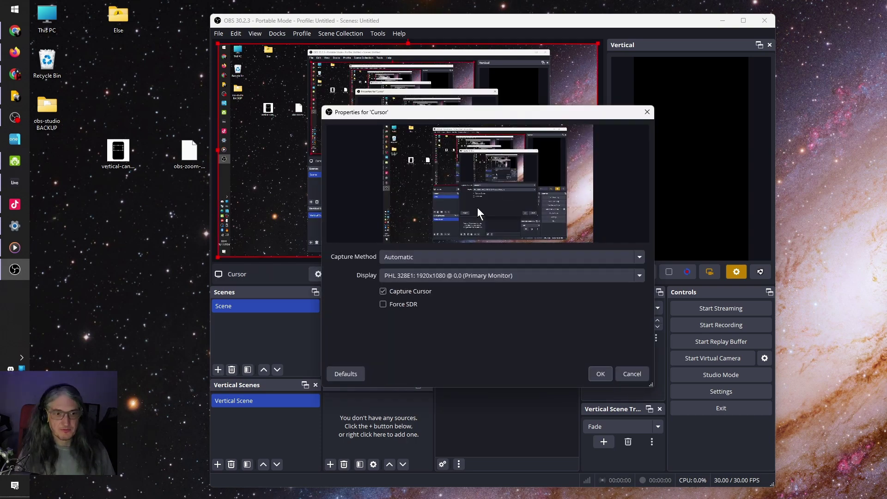
click(609, 374)
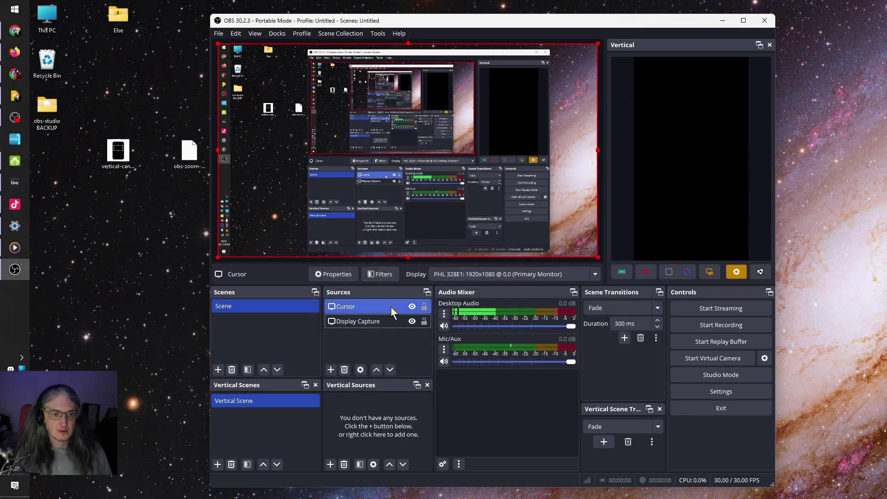
drag(391, 307, 389, 324)
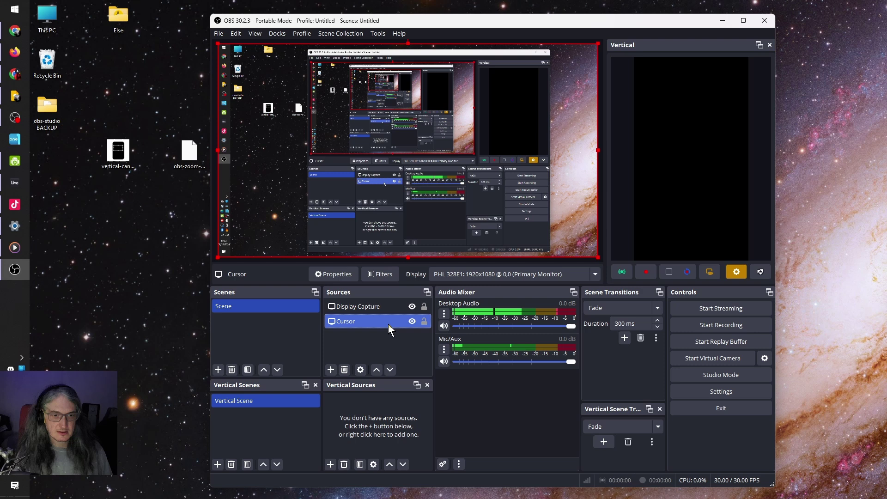
click(412, 322)
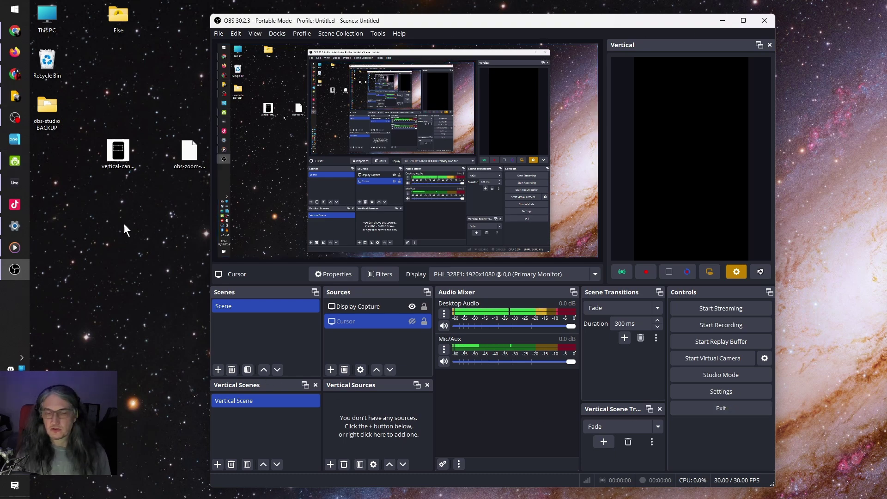
Step: Rename the scene to 'Desktop View'
click(232, 306)
right_click(232, 307)
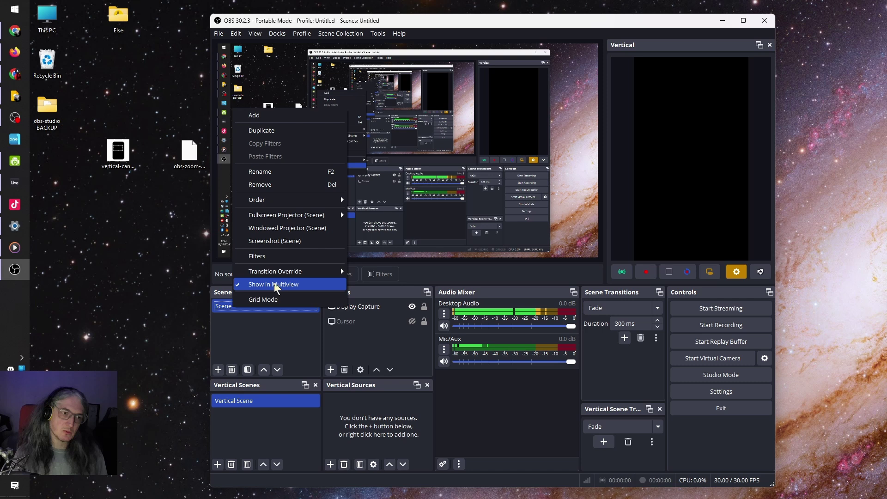
click(293, 172)
text(Dsi)
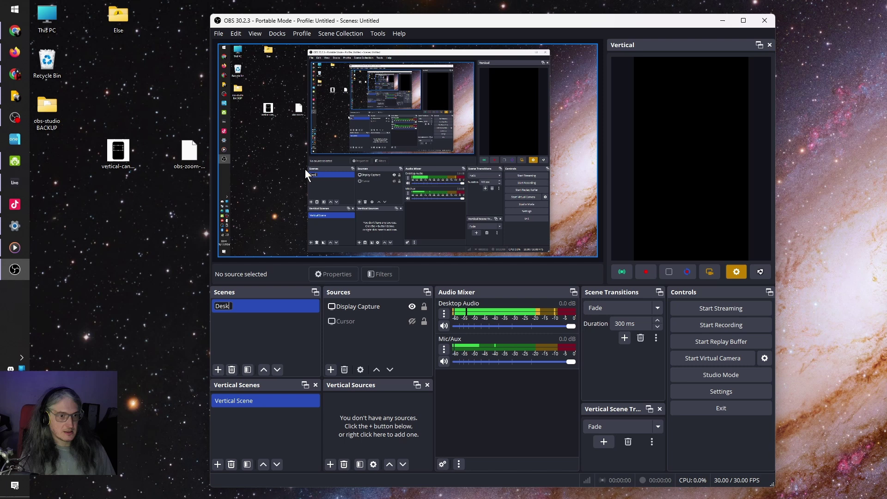
text(ktop View)
key(Return)
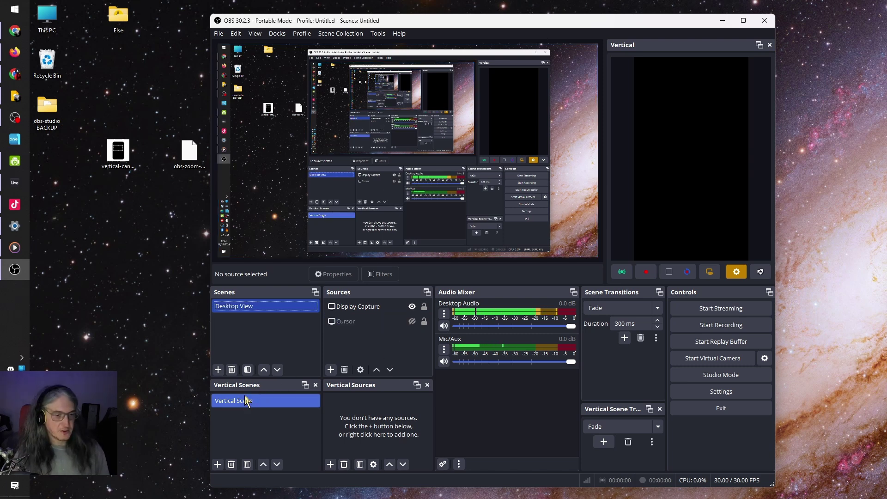
Step: Add a Video Capture Device source using DroidCam Source 2 to the vertical scene
click(372, 418)
right_click(351, 406)
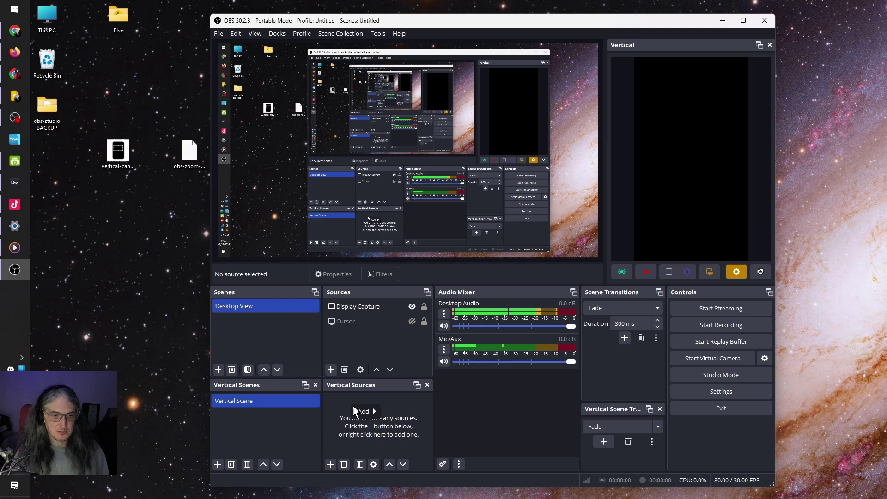
mouse_move(359, 412)
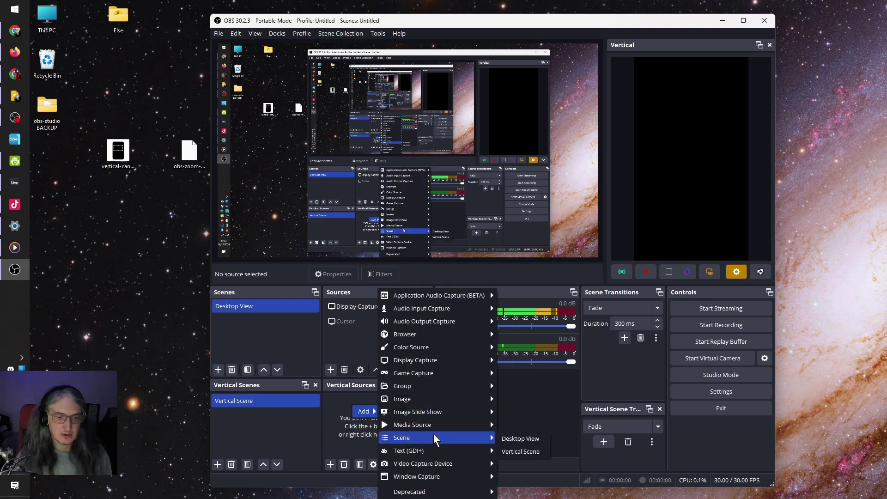
mouse_move(442, 462)
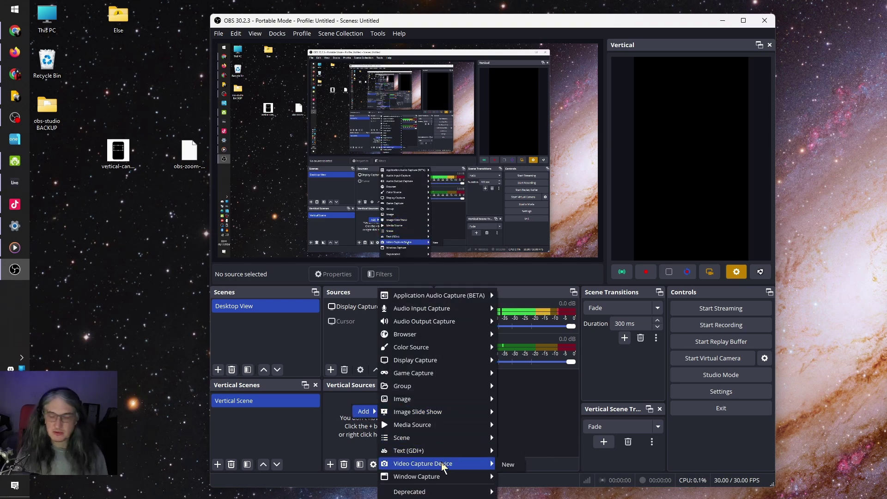
click(517, 464)
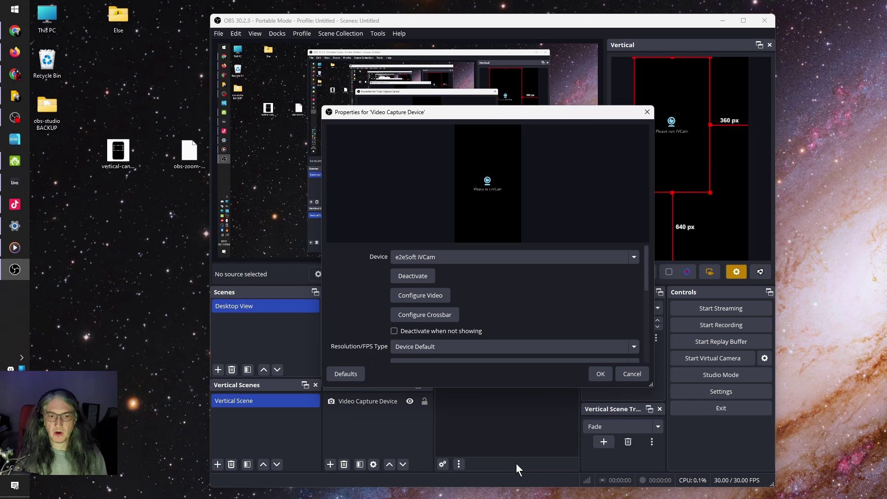
click(448, 257)
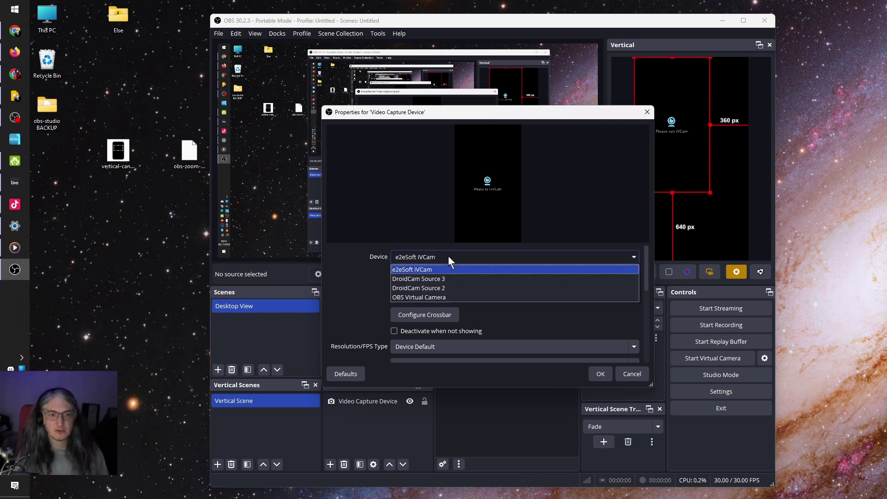
click(439, 289)
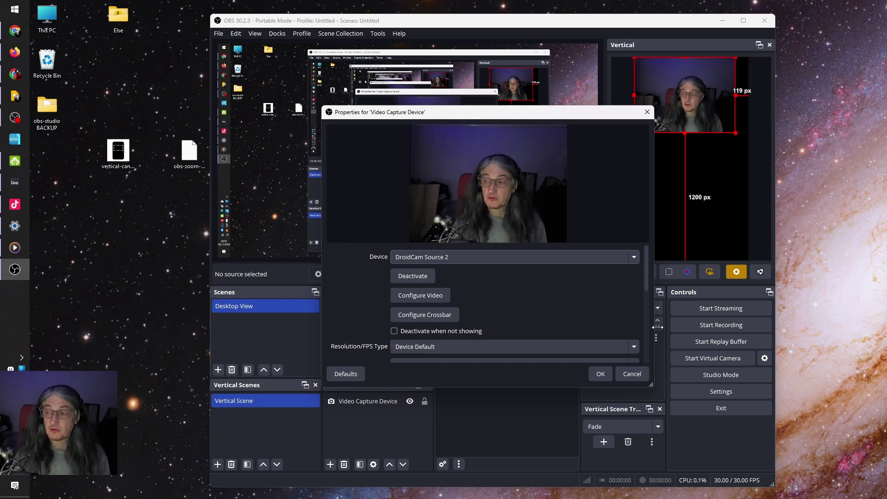
click(601, 374)
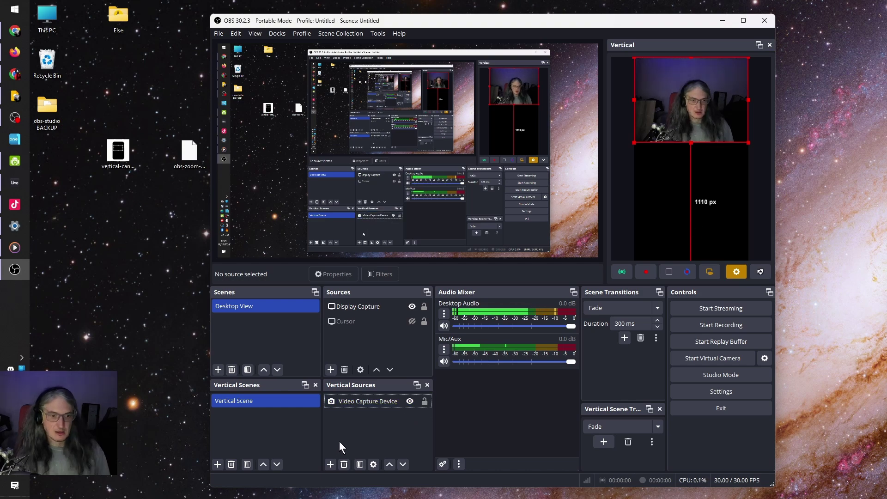
Step: Add the Desktop View scene as a vertical source, shrunk across the lower canvas below the webcam
click(329, 465)
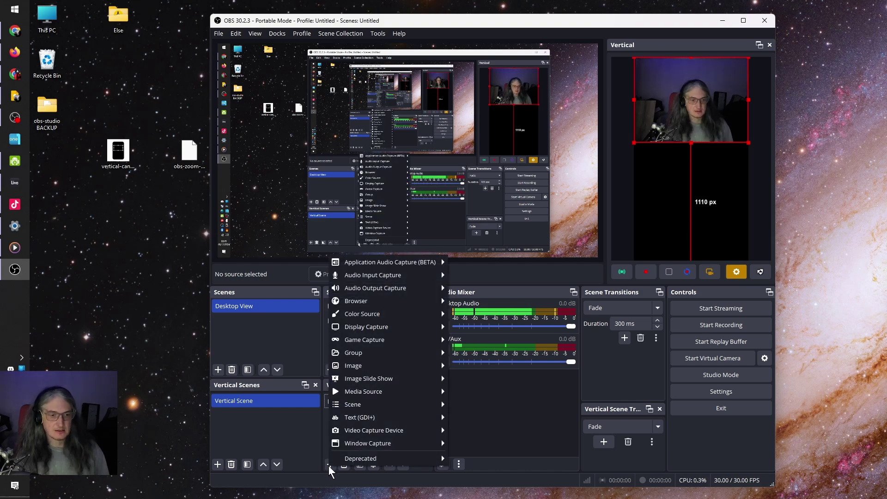
mouse_move(378, 409)
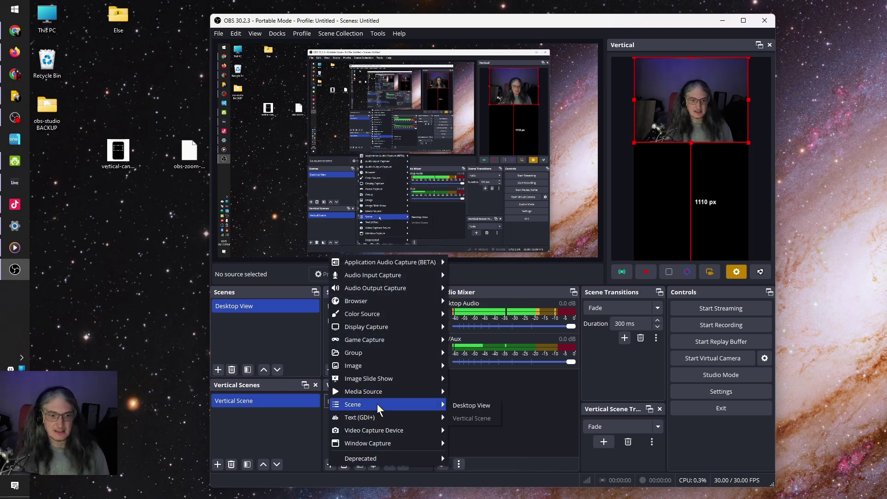
click(476, 406)
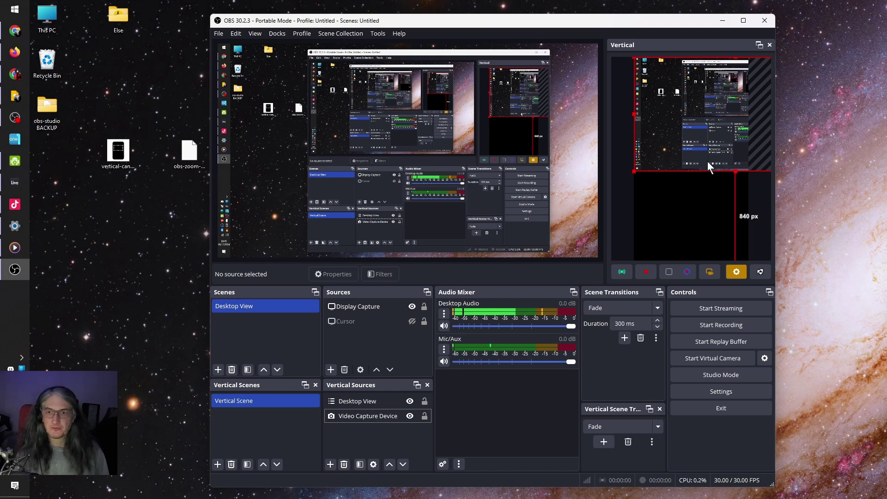
drag(707, 161, 698, 233)
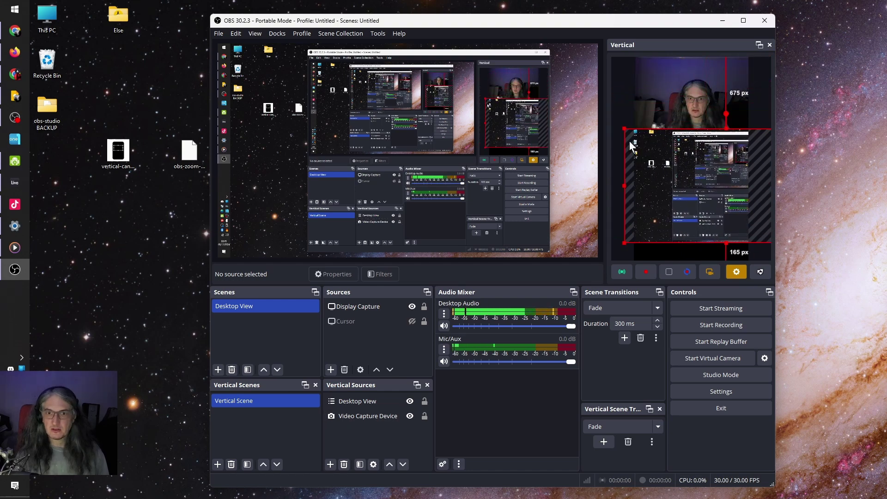
drag(624, 127, 650, 176)
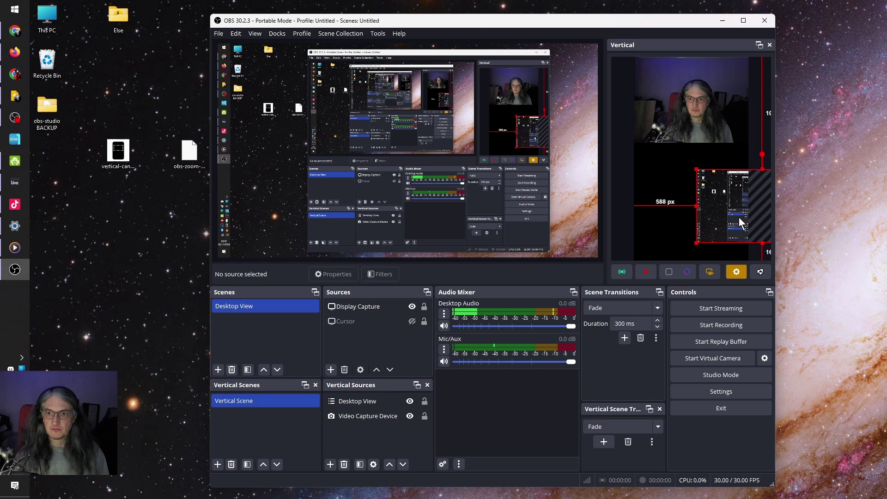
drag(691, 224, 674, 235)
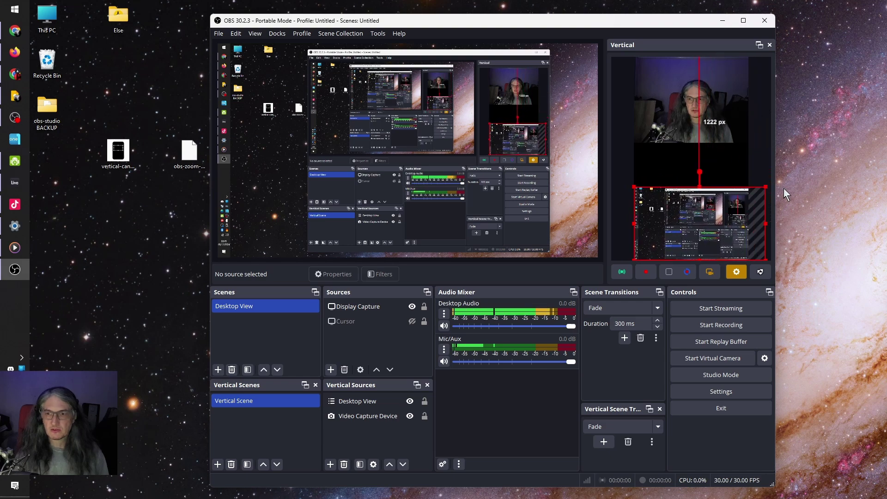
drag(764, 188, 745, 198)
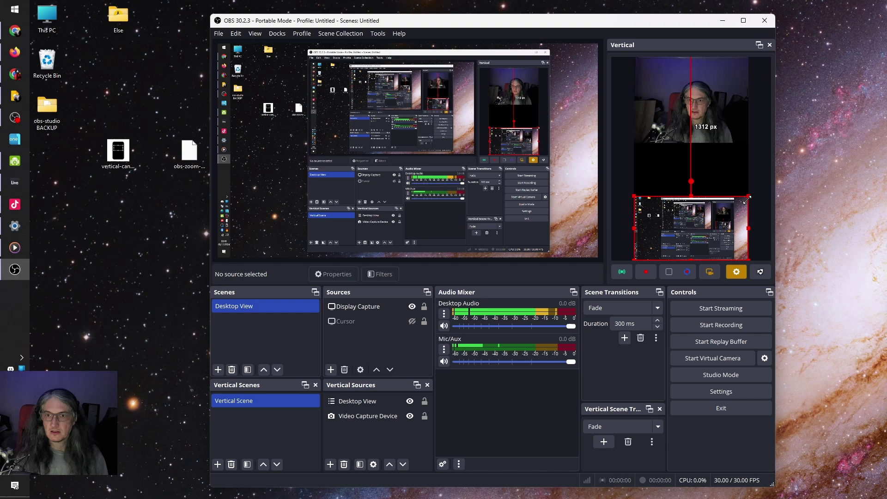
click(761, 177)
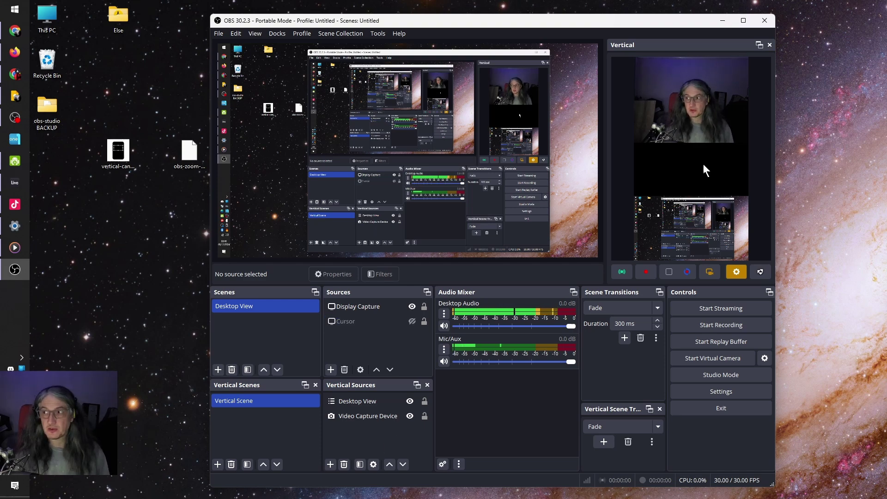
Step: Add the existing Cursor capture to the vertical scene
click(330, 465)
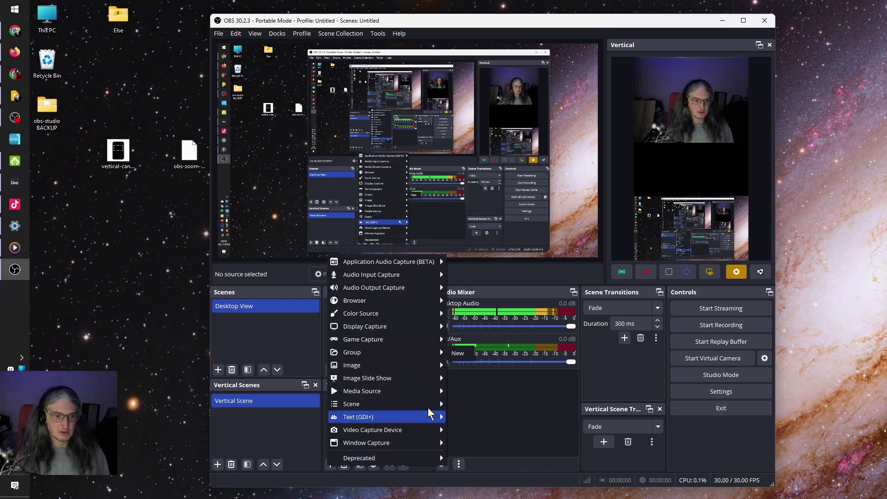
click(330, 463)
click(330, 464)
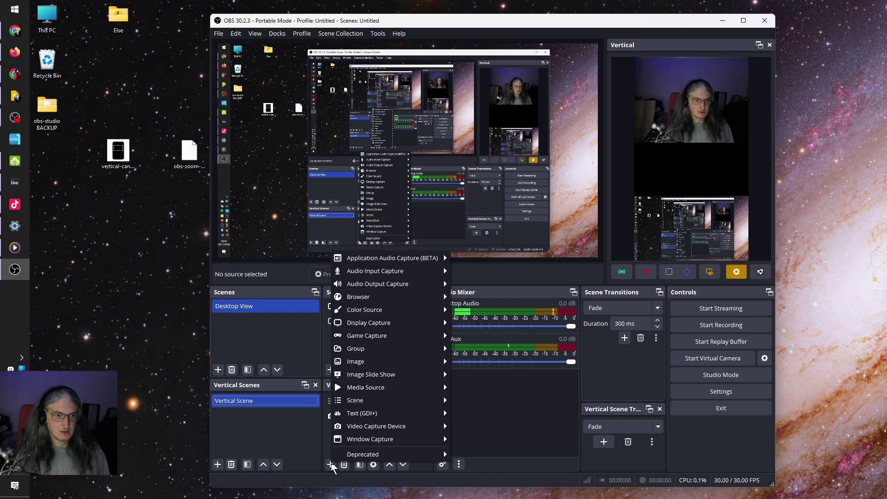
mouse_move(420, 317)
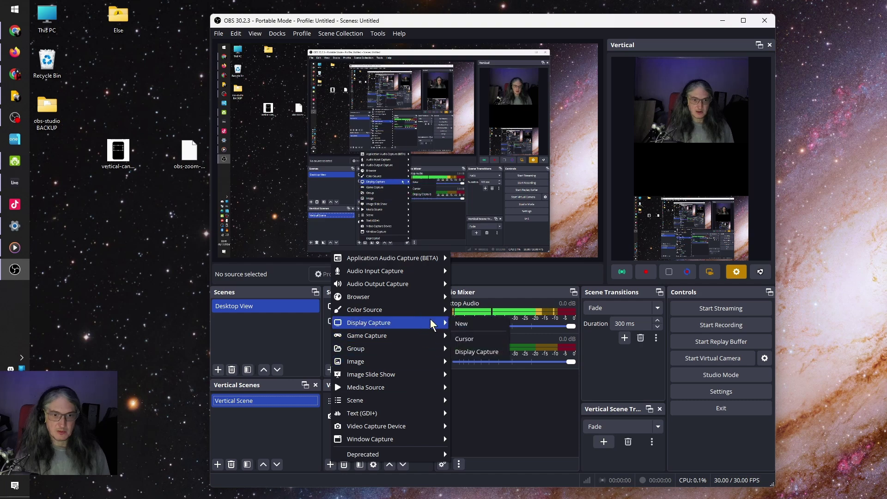
click(475, 340)
Step: Fit Cursor to the vertical canvas, then resize it to sit mid-canvas below the webcam
click(359, 401)
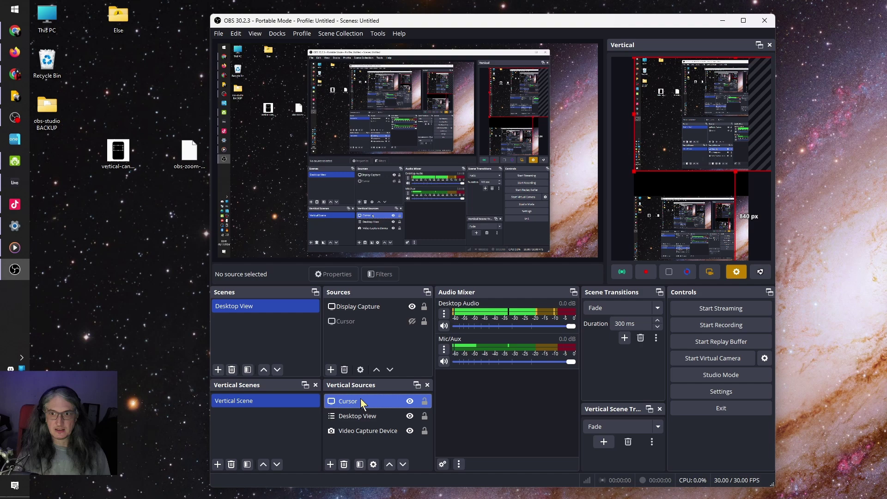
right_click(699, 157)
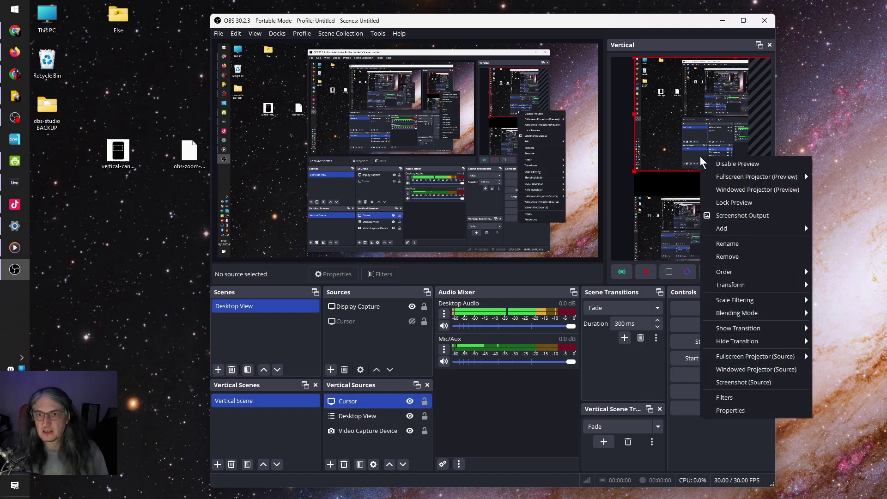
mouse_move(736, 288)
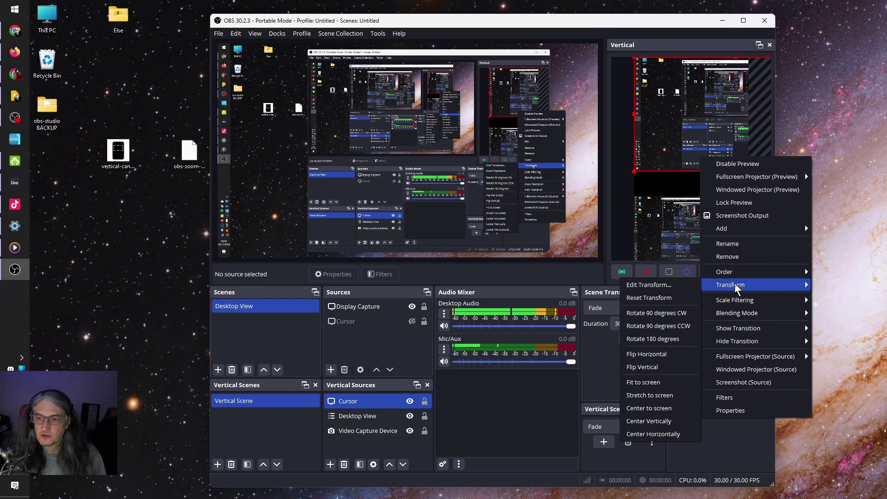
mouse_move(776, 363)
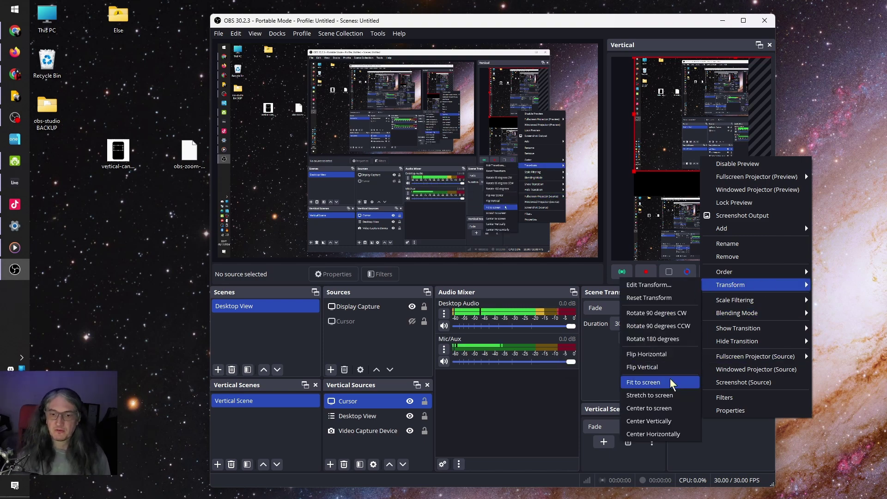
click(671, 383)
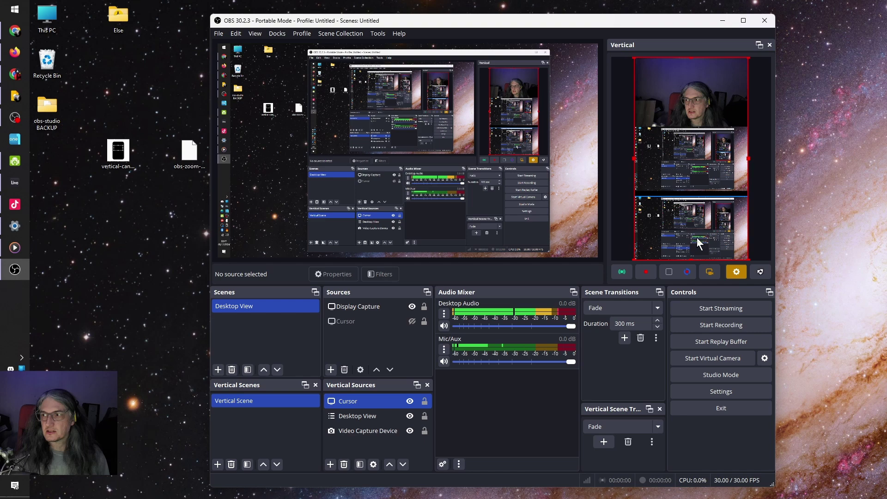
drag(691, 259, 702, 179)
drag(687, 136, 704, 181)
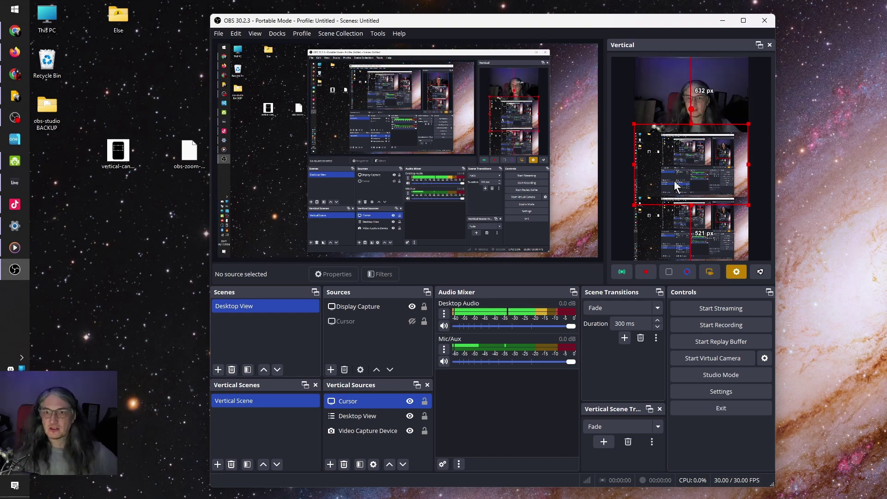
mouse_move(706, 174)
mouse_down()
mouse_move(707, 164)
mouse_move(710, 173)
mouse_up()
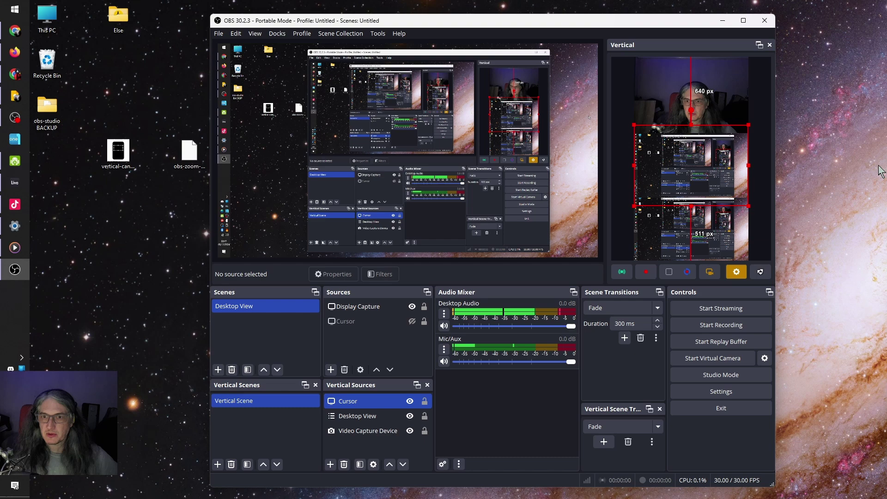
Step: Set the zoom-to-mouse script to zoom source Cursor, follow outside bounds, zoom factor 4
click(378, 33)
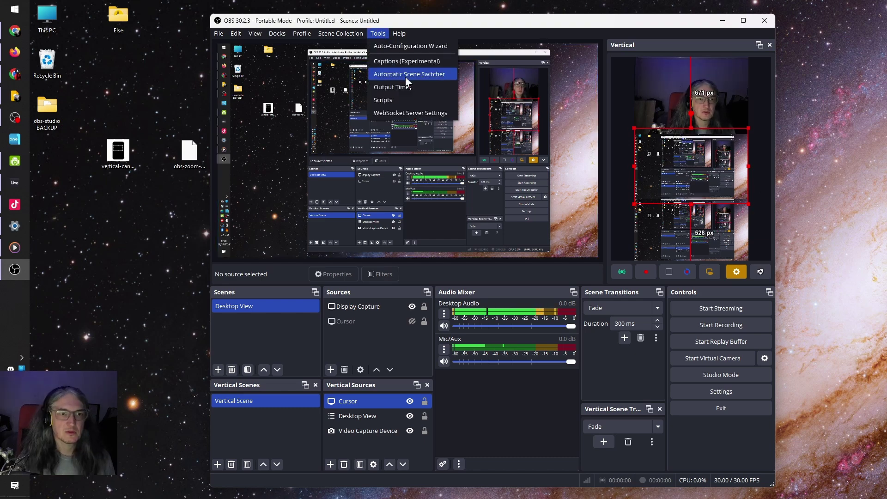
click(411, 98)
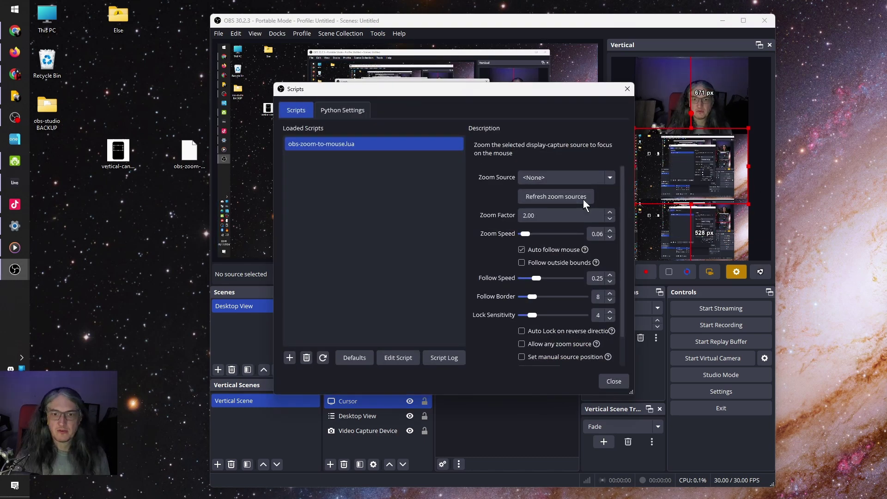
click(600, 178)
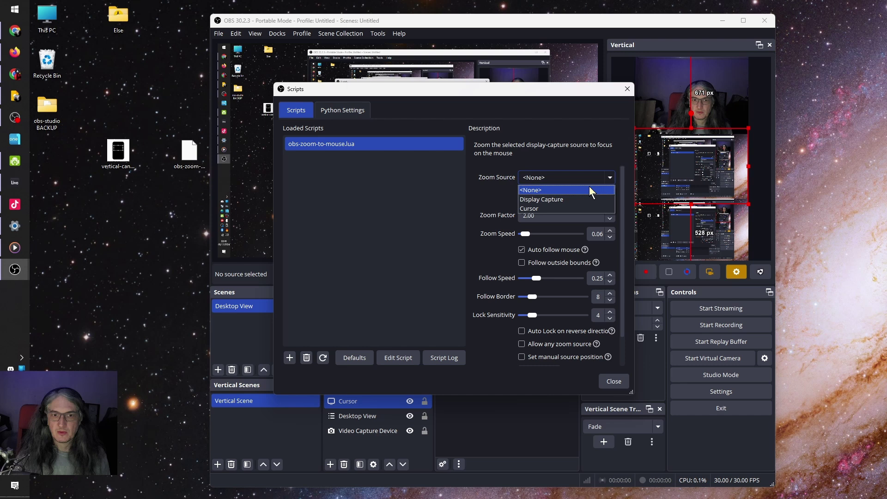
click(558, 209)
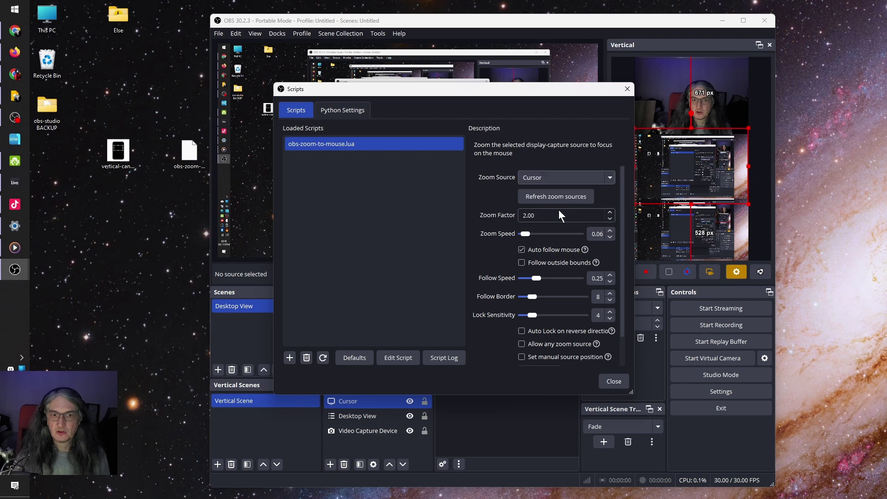
click(561, 263)
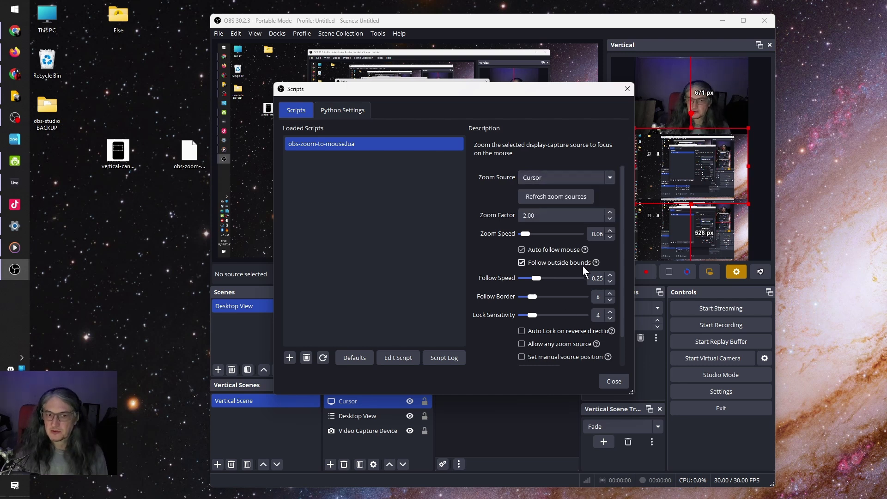
click(527, 217)
key(BackSpace)
text(4)
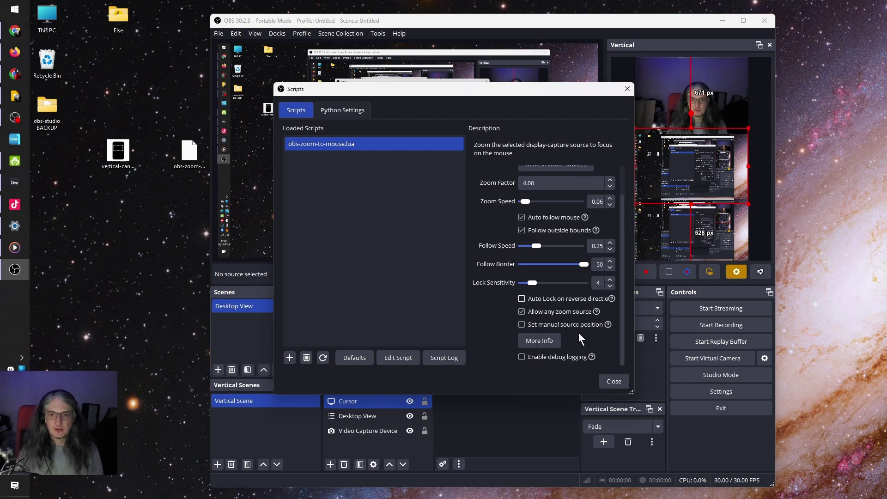
click(602, 380)
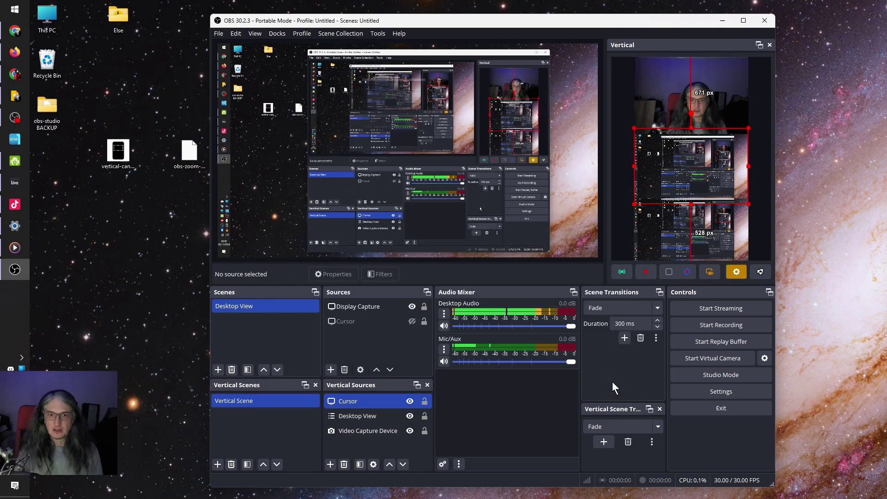
click(217, 33)
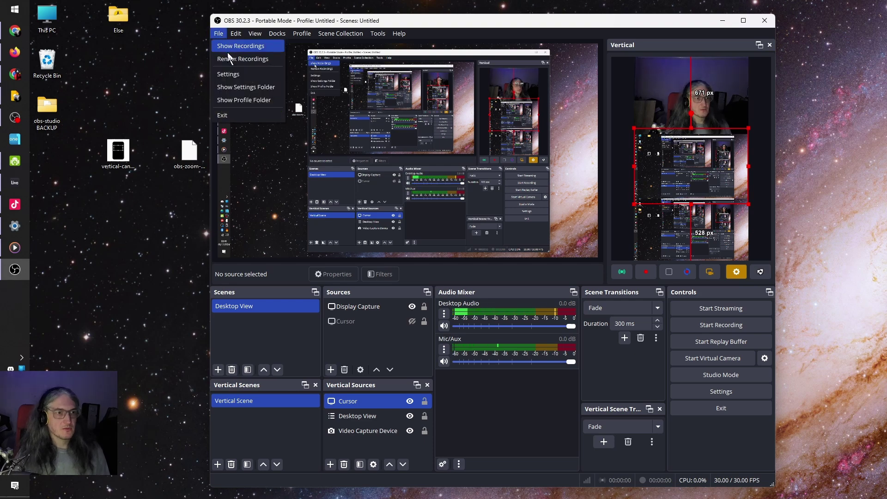
Step: Assign the Shift+\ hotkey to Toggle zoom to mouse and save the settings
click(237, 74)
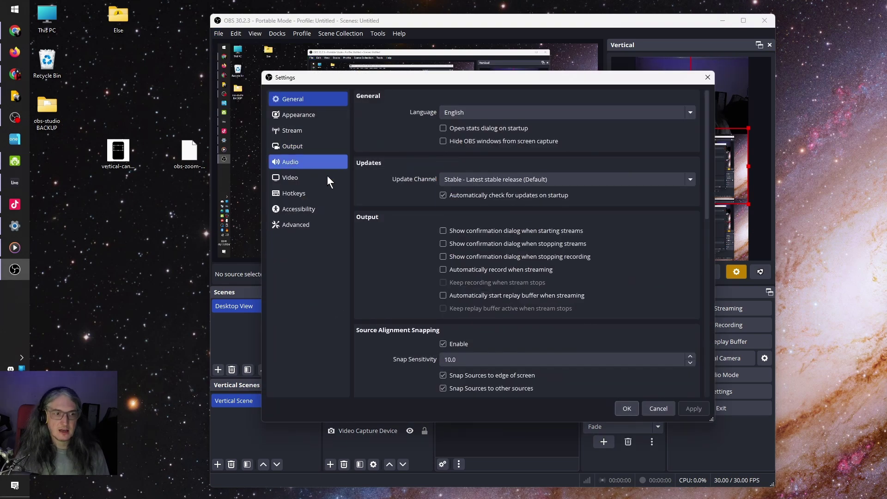
click(312, 194)
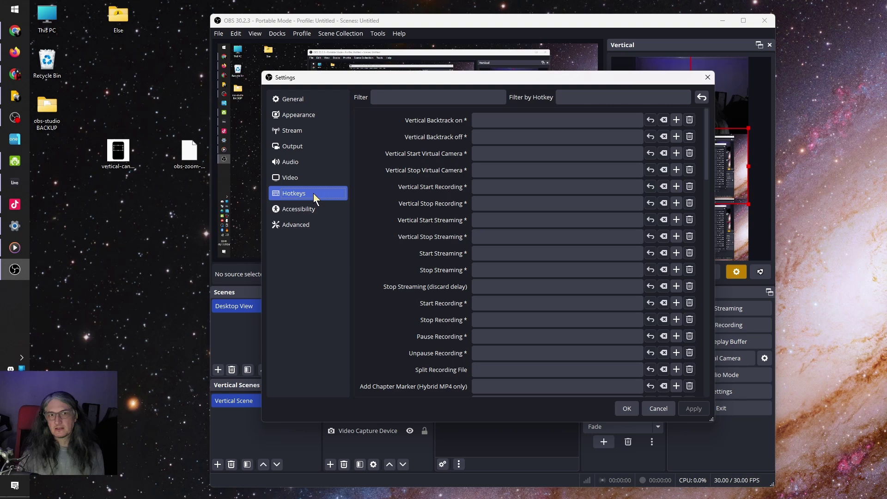
scroll(412, 204, down, 3)
scroll(397, 212, down, 6)
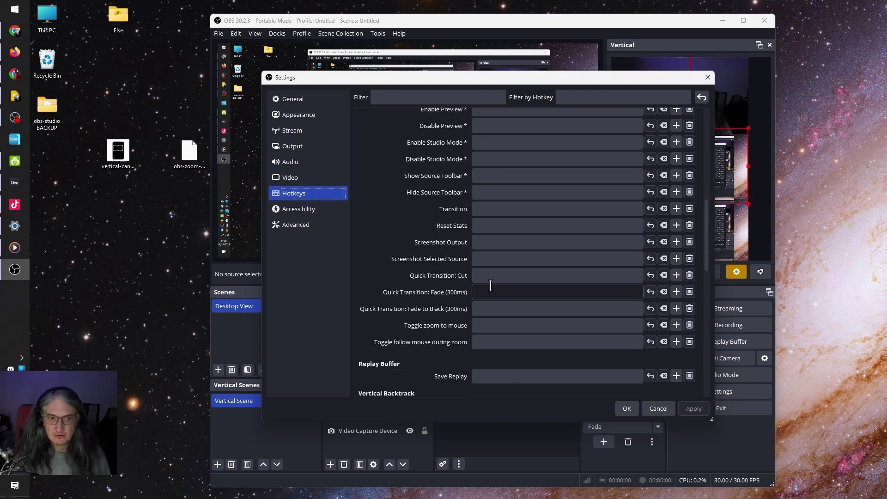
click(511, 325)
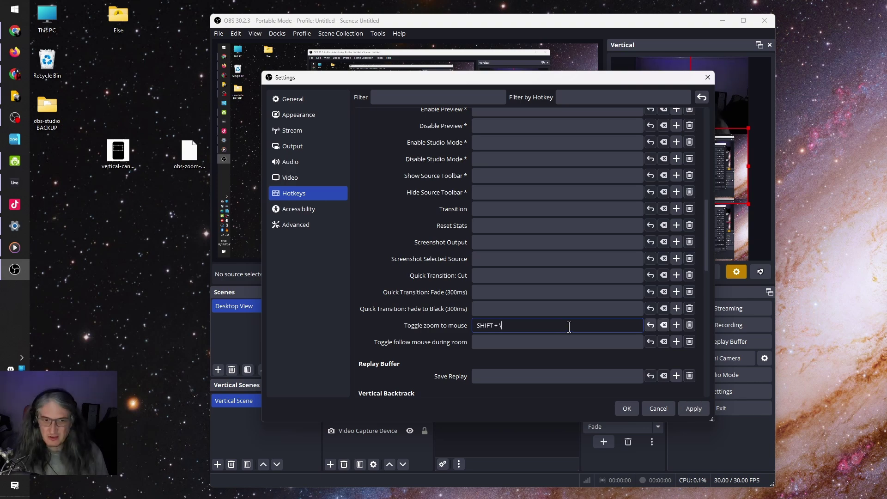
click(625, 408)
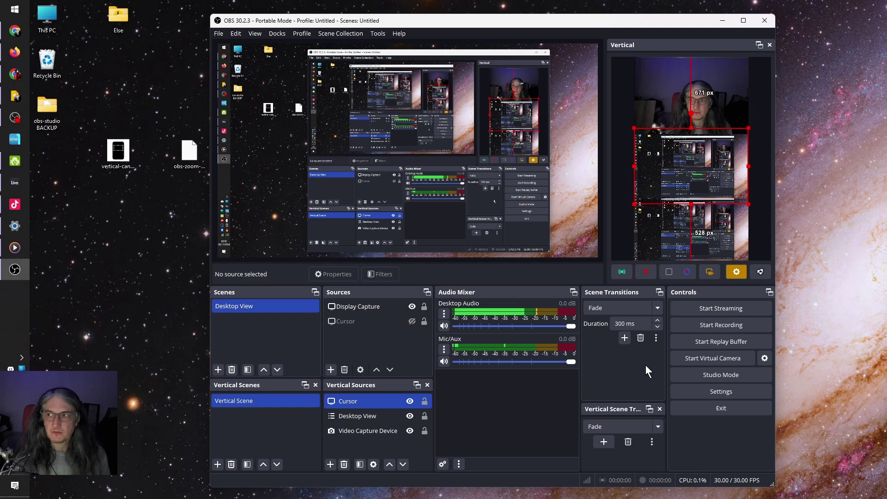
key(alt+Tab)
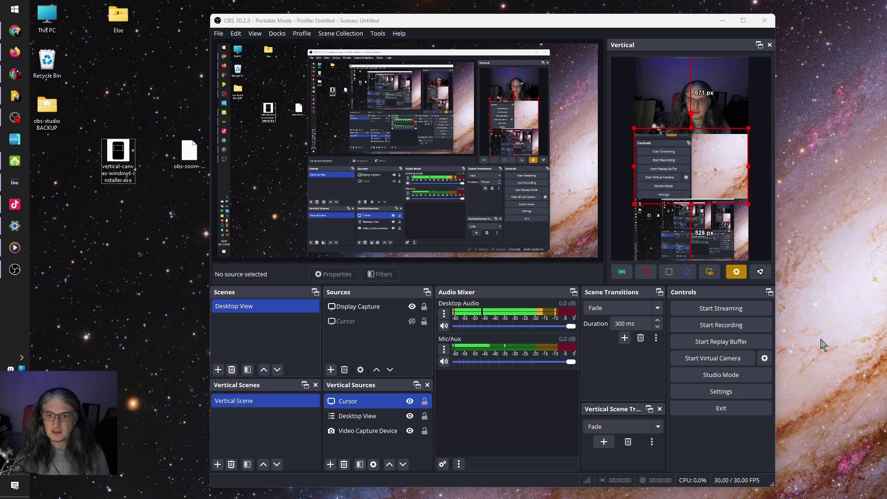
click(476, 25)
click(378, 34)
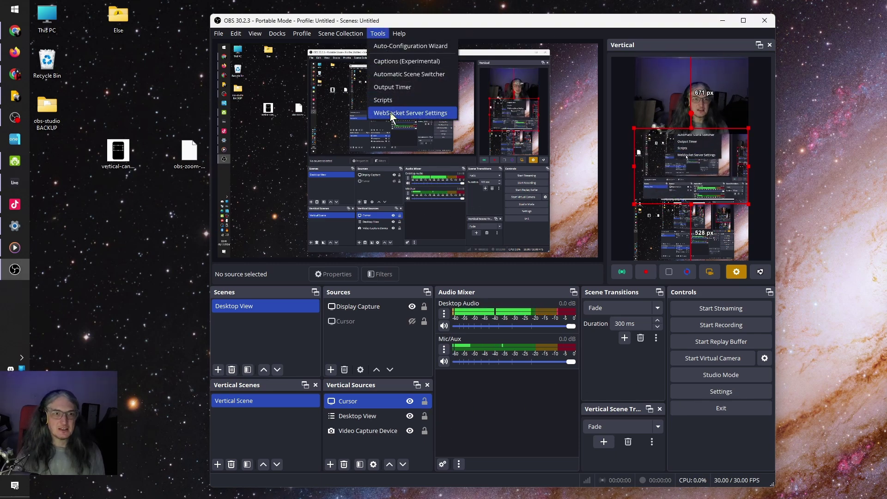
click(394, 107)
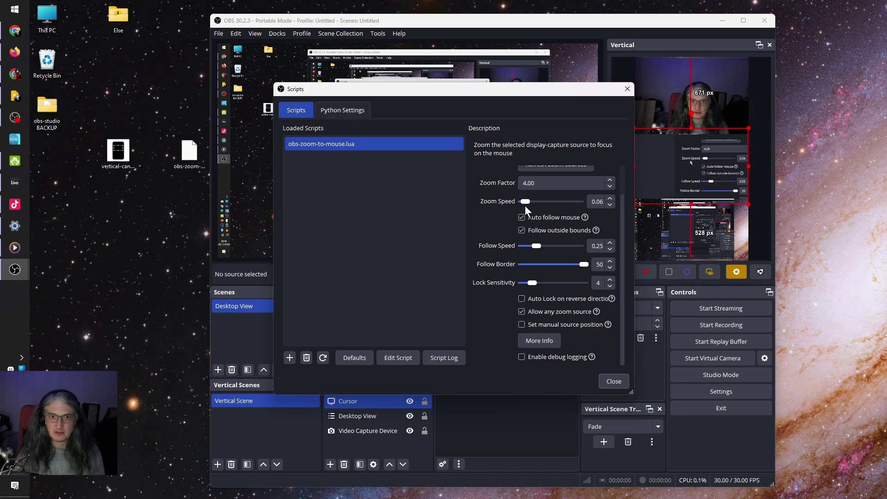
Step: Close the Scripts window and briefly toggle the vertical virtual camera on and off
click(613, 383)
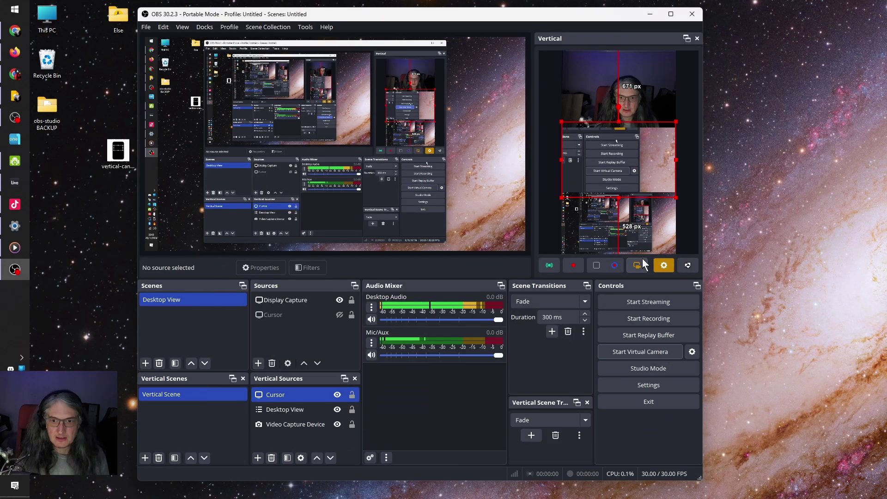
click(641, 262)
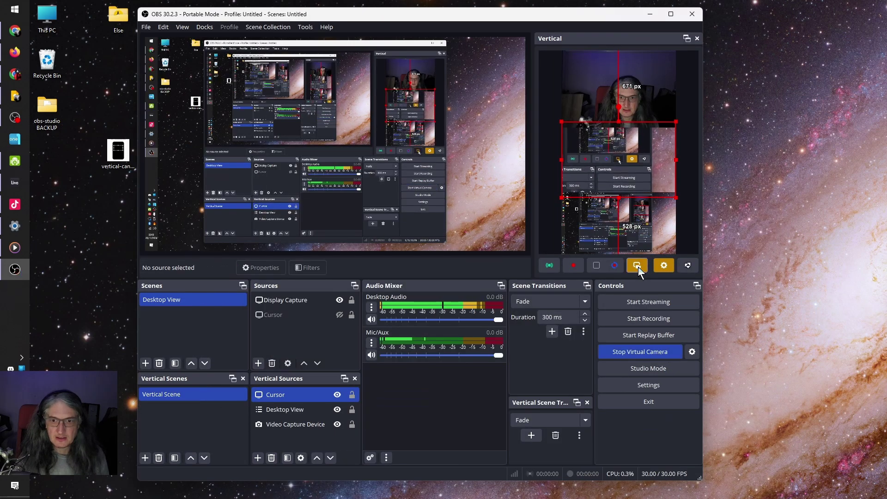
click(646, 356)
click(539, 111)
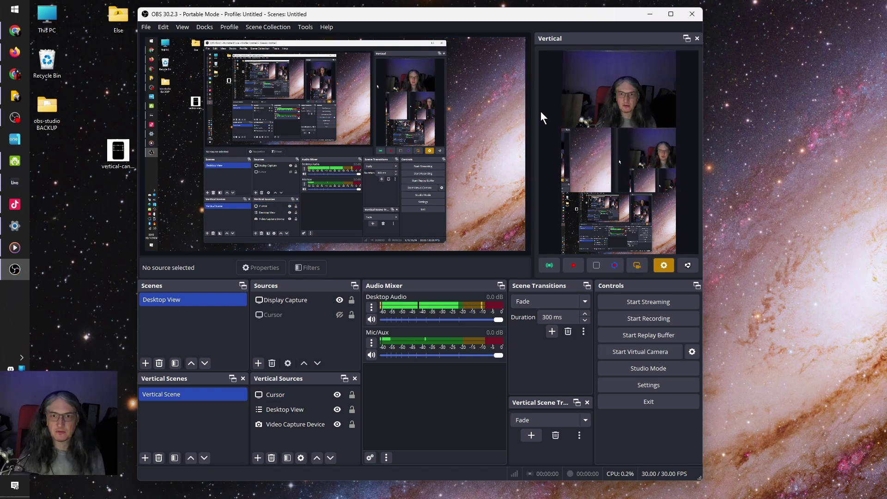
Step: Review the vertical canvas settings, then start the vertical virtual camera output
click(668, 267)
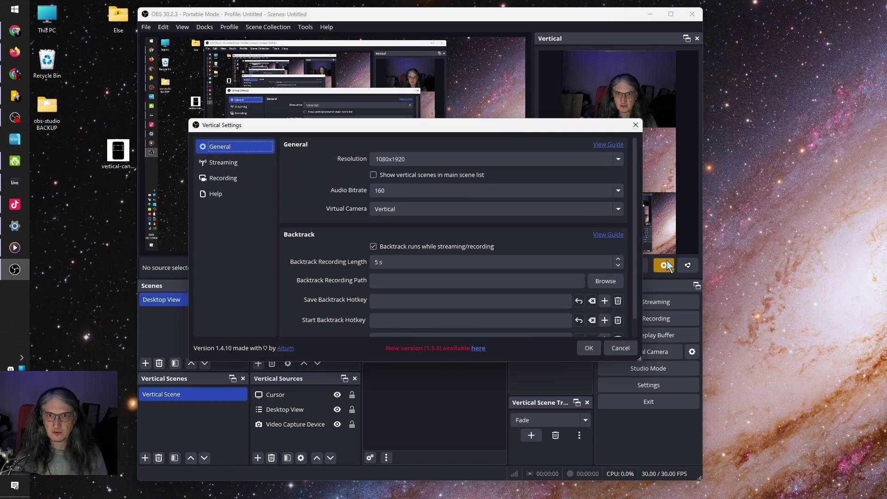
drag(497, 131, 480, 131)
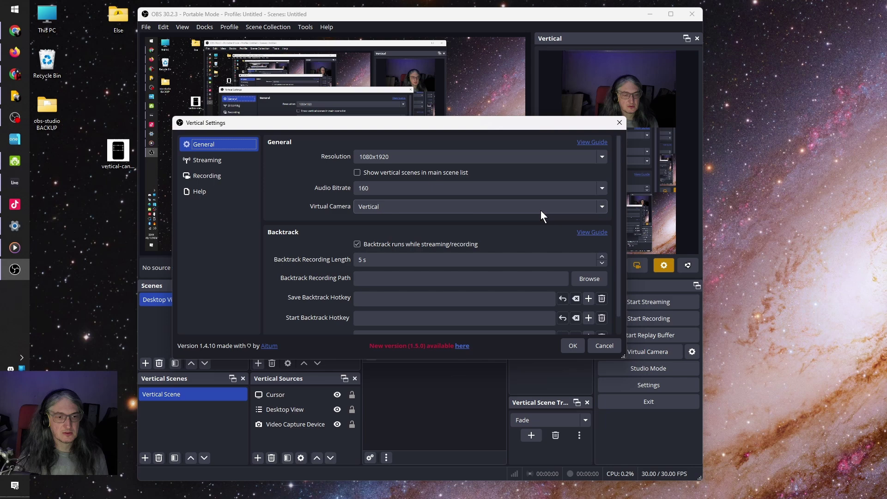
click(575, 348)
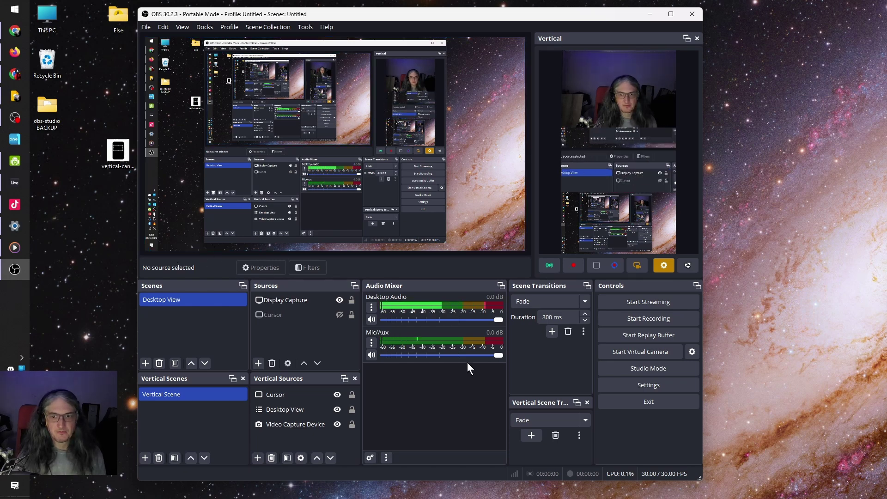
click(638, 267)
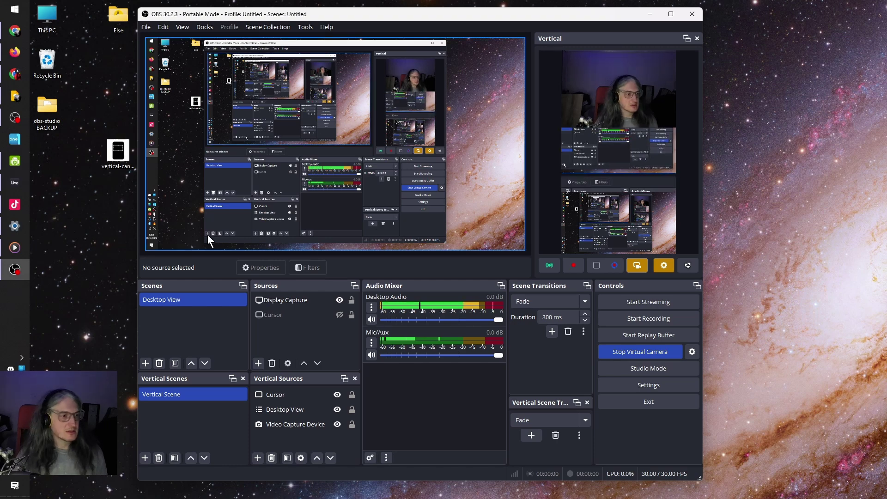
Step: In TikTok LIVE Studio, delete the old Camera source from the Portrait scene
click(15, 204)
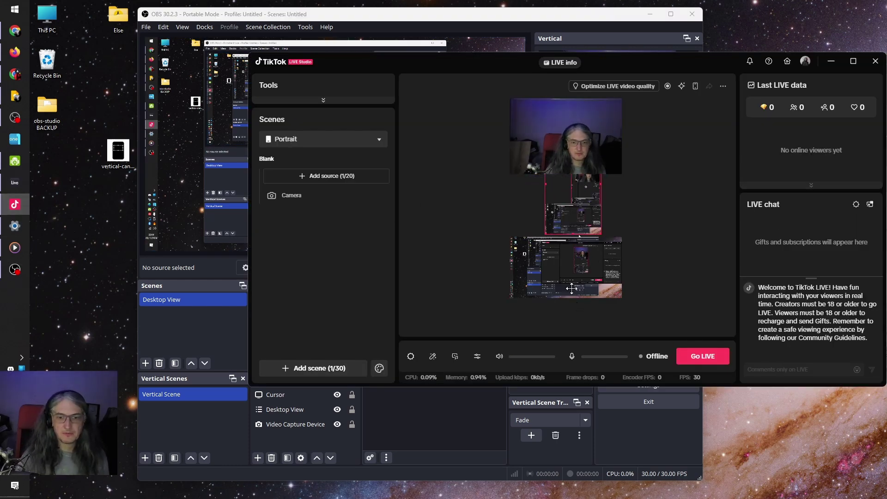
click(541, 176)
click(600, 119)
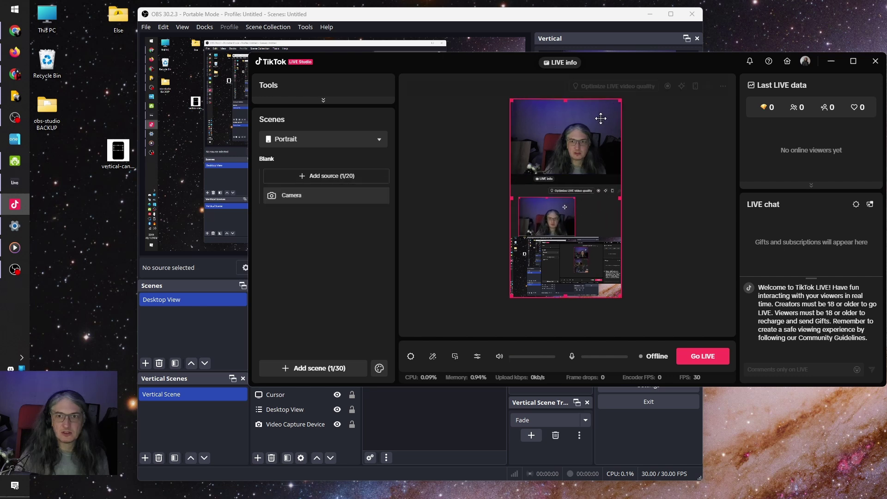
click(664, 85)
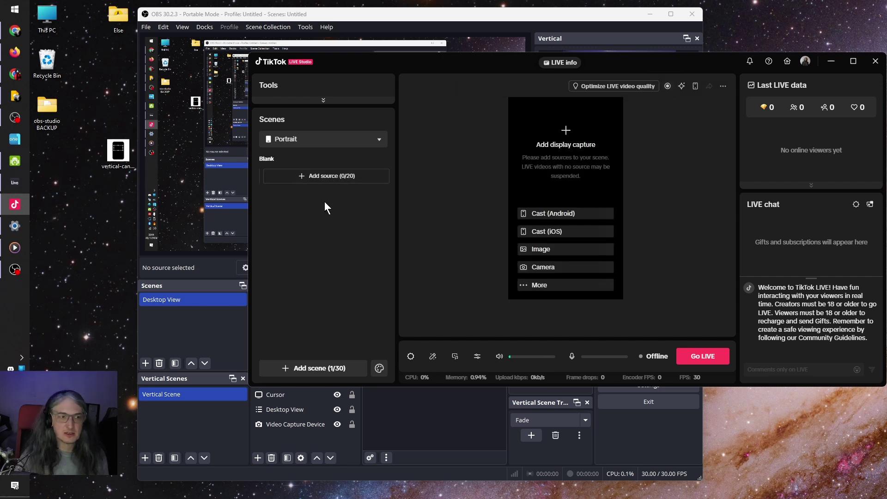
click(292, 139)
click(339, 139)
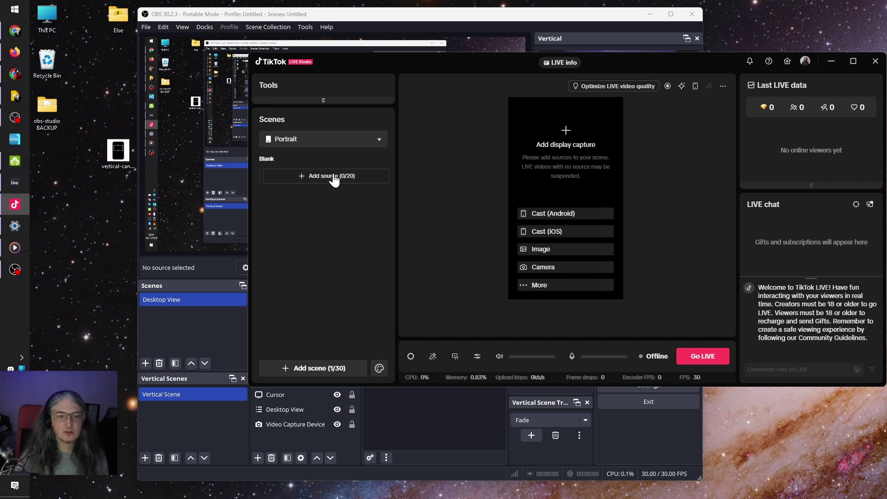
Step: Add a Camera source using OBS Virtual Camera at 1080*1920, 30 fps, flipped to un-mirror
click(334, 177)
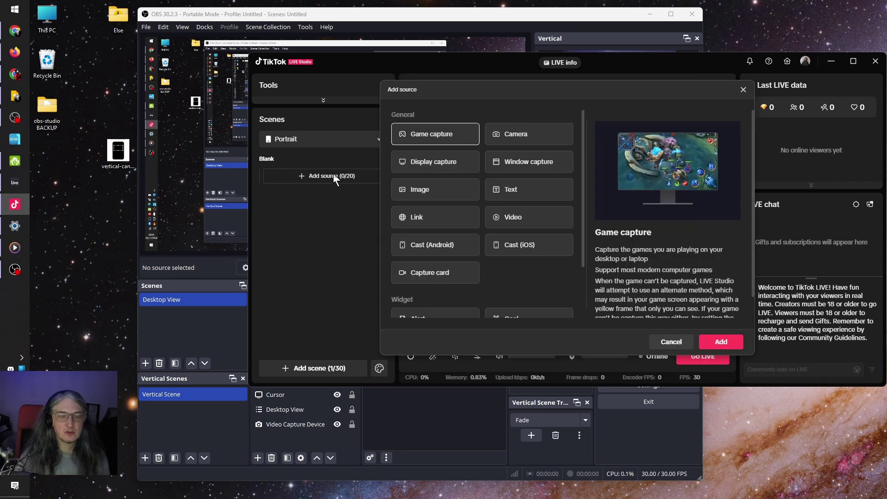
click(530, 134)
click(721, 343)
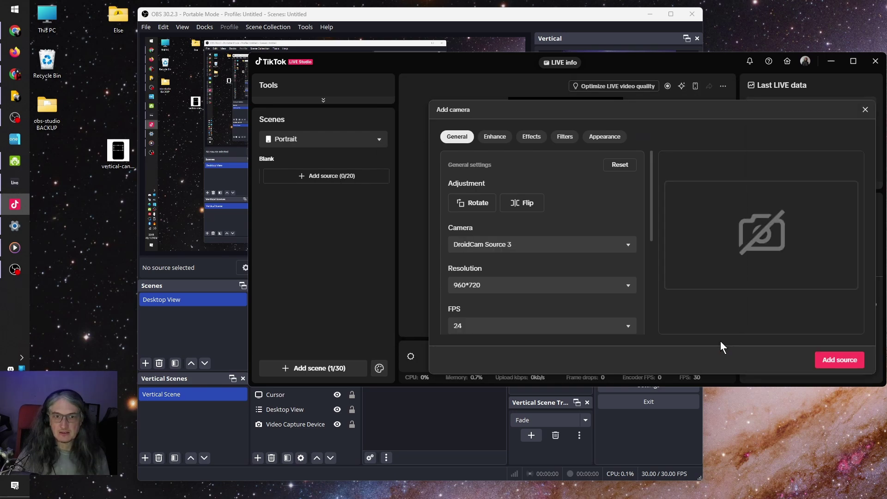
click(513, 249)
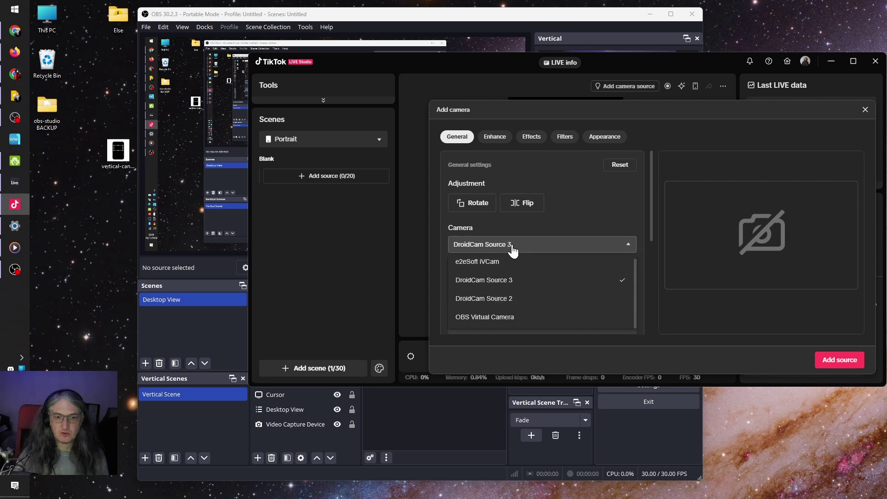
click(494, 317)
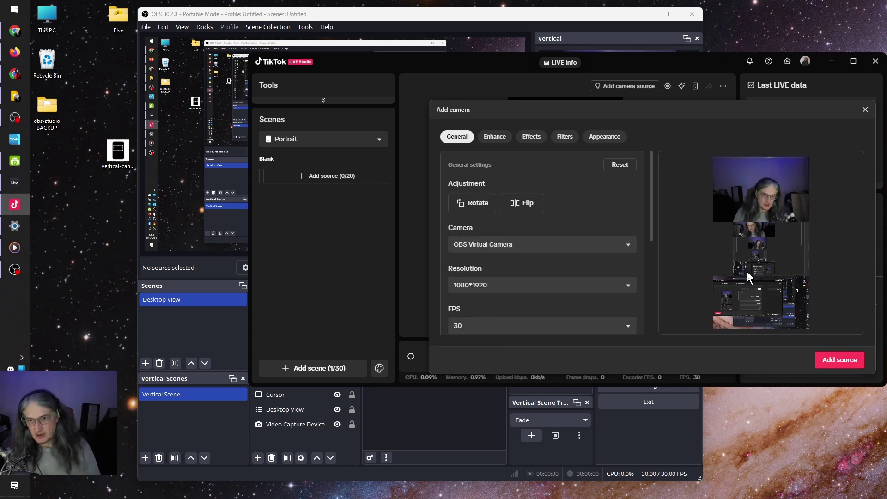
click(522, 203)
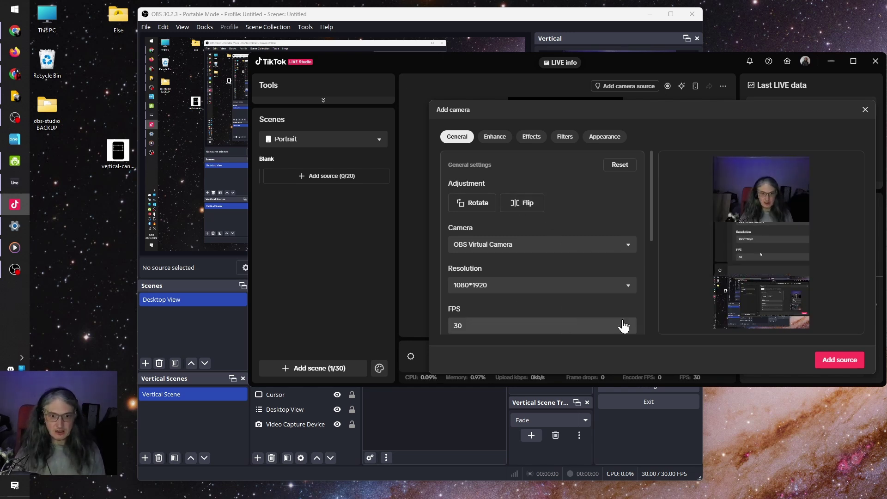
click(836, 365)
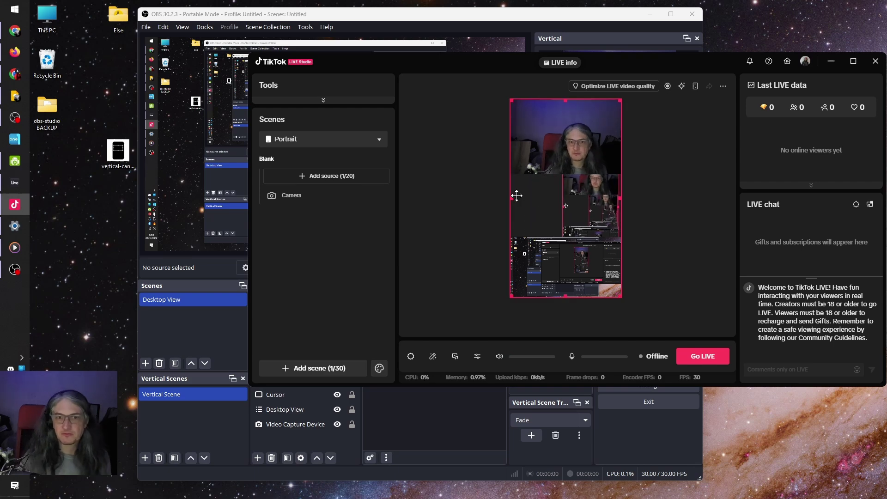
click(831, 61)
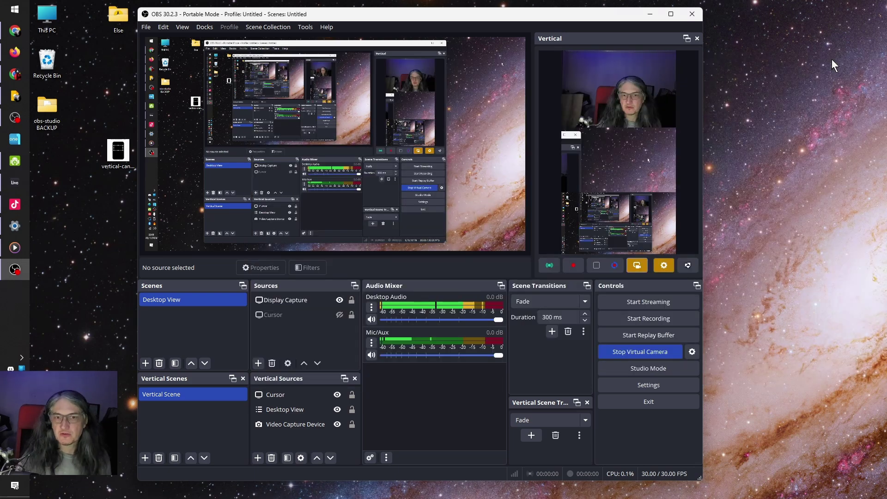
click(643, 264)
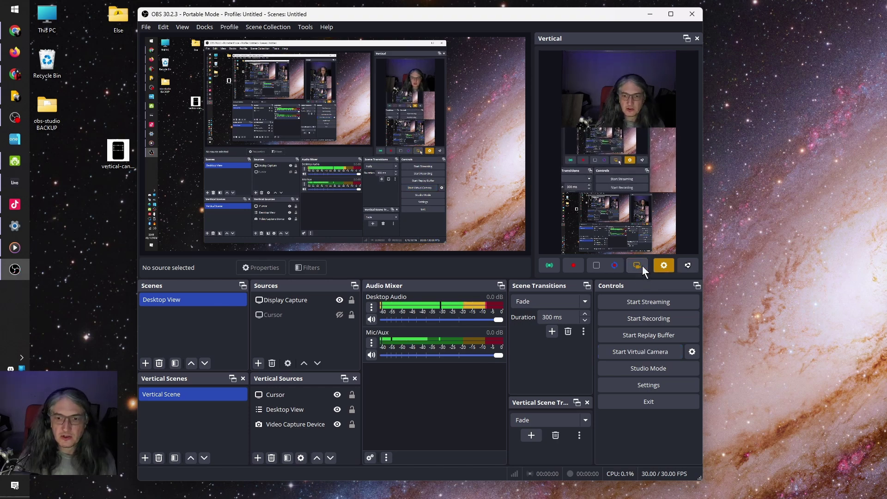
click(14, 204)
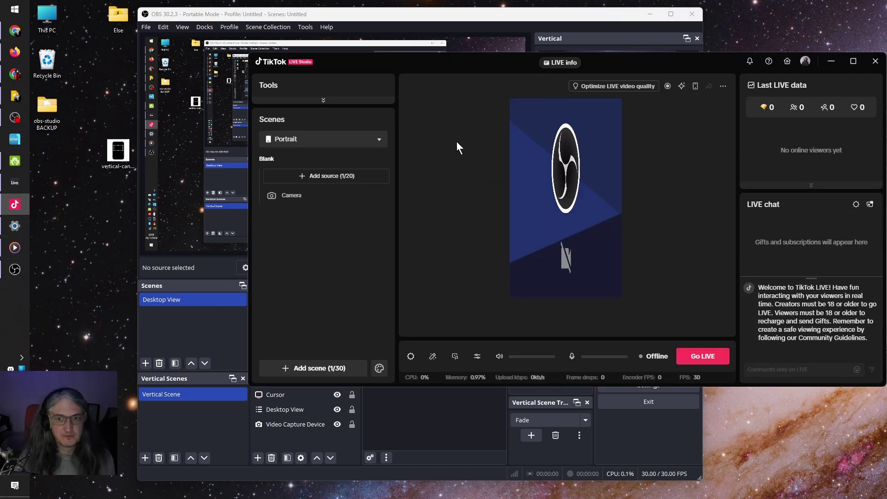
click(604, 19)
click(633, 348)
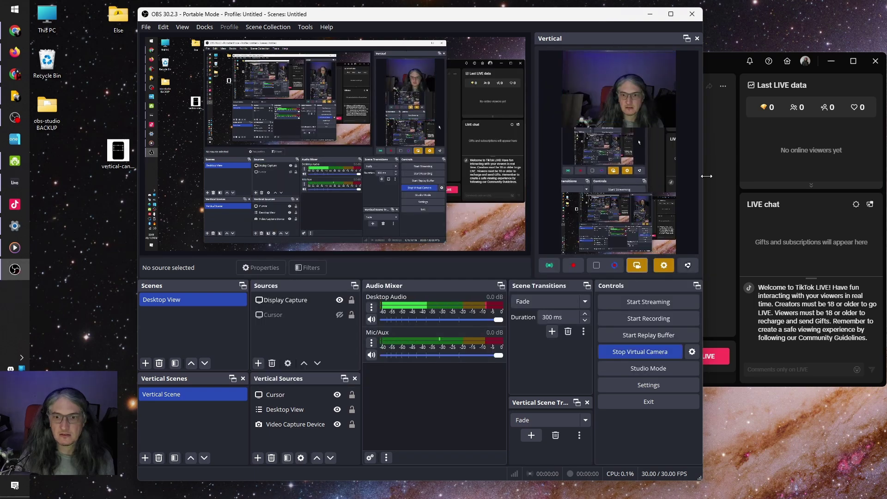
click(723, 65)
click(15, 270)
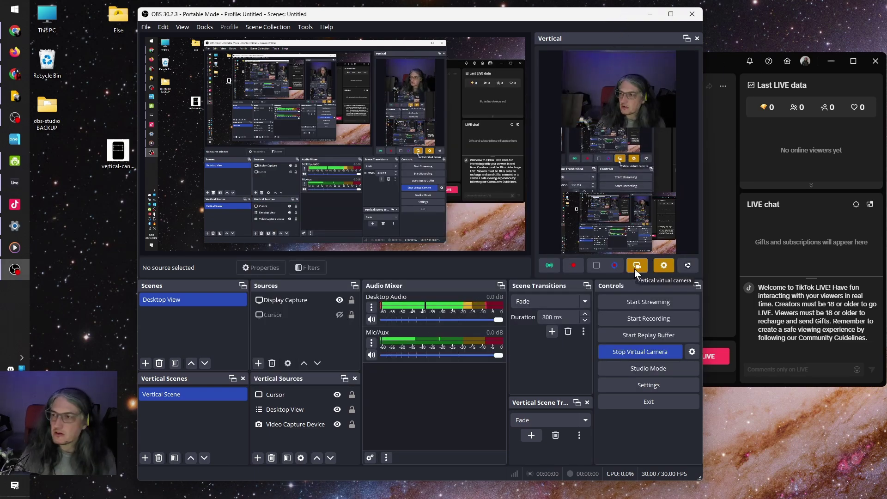
click(653, 353)
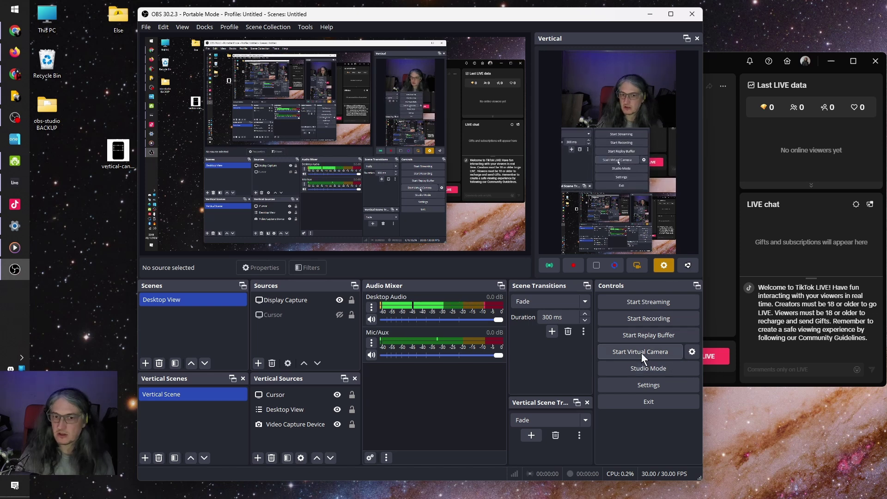
click(636, 268)
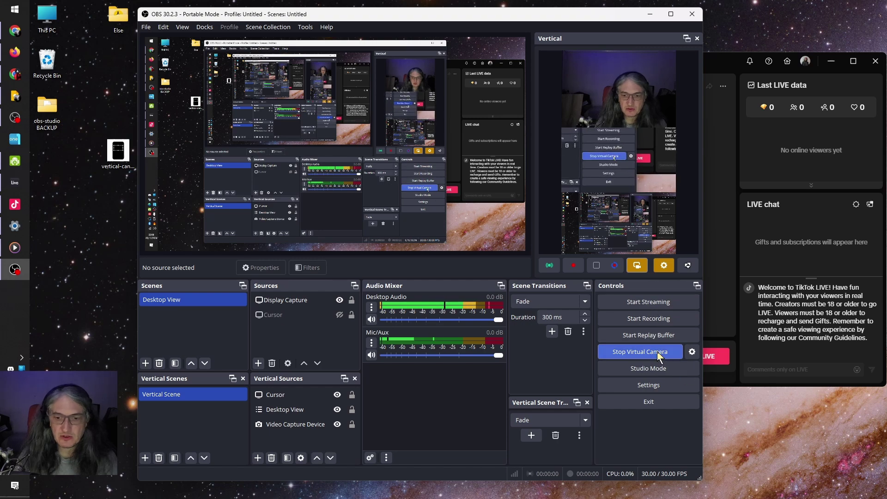
Step: Check the OBS vertical feed in TikTok's portrait preview, then return to OBS
click(734, 247)
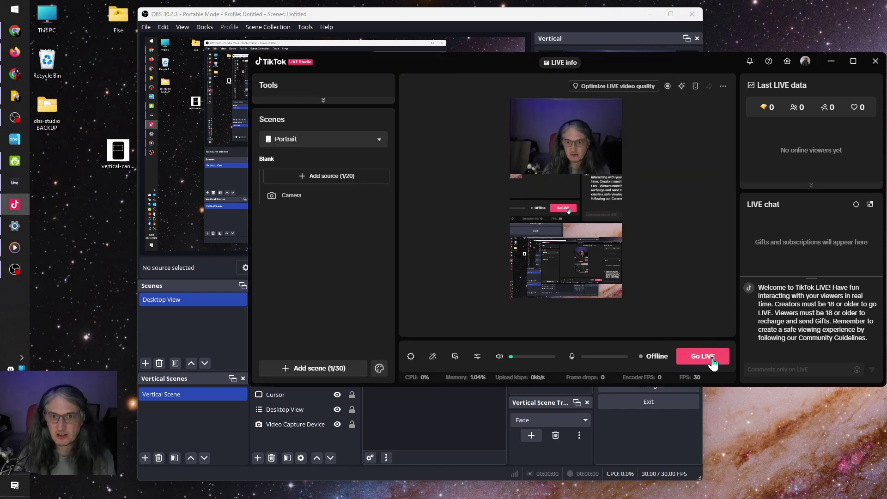
click(648, 442)
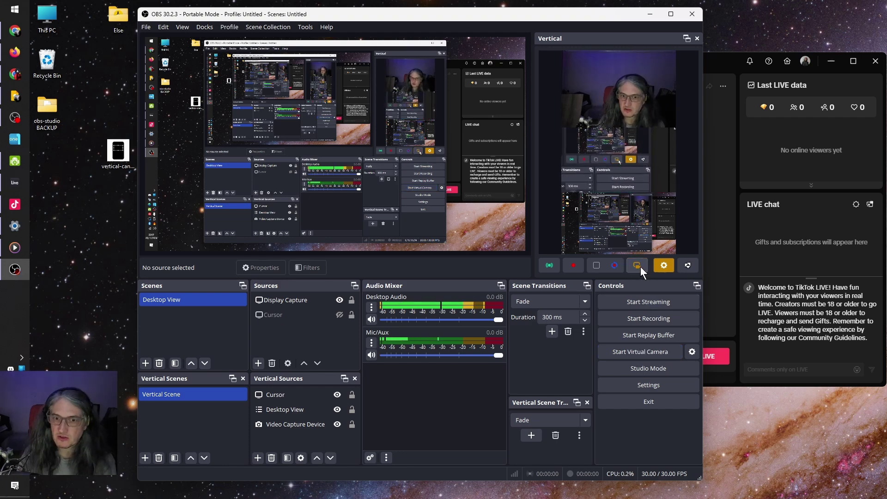
Step: Dismiss the Missing Stream Setup warning and restart the vertical virtual camera
click(641, 302)
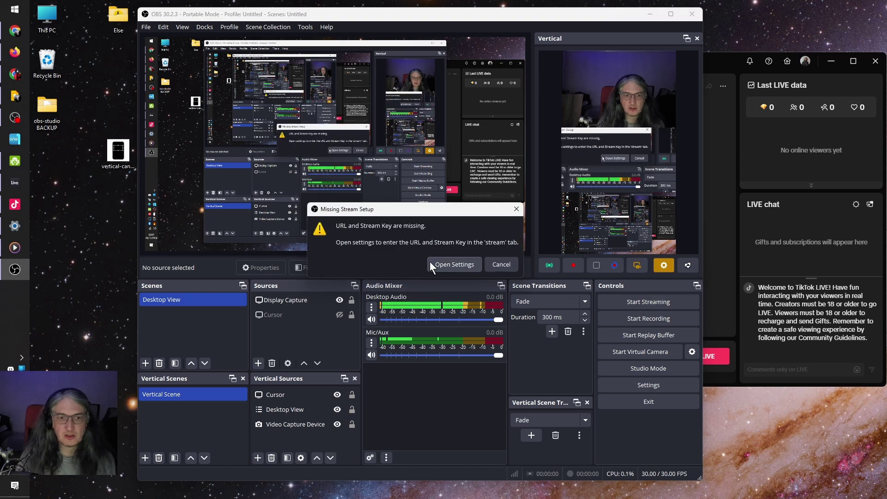
click(501, 264)
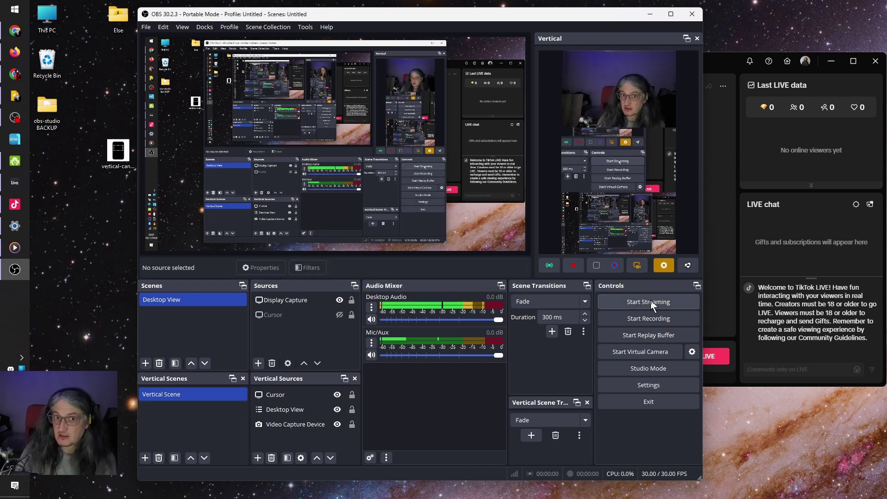
click(642, 268)
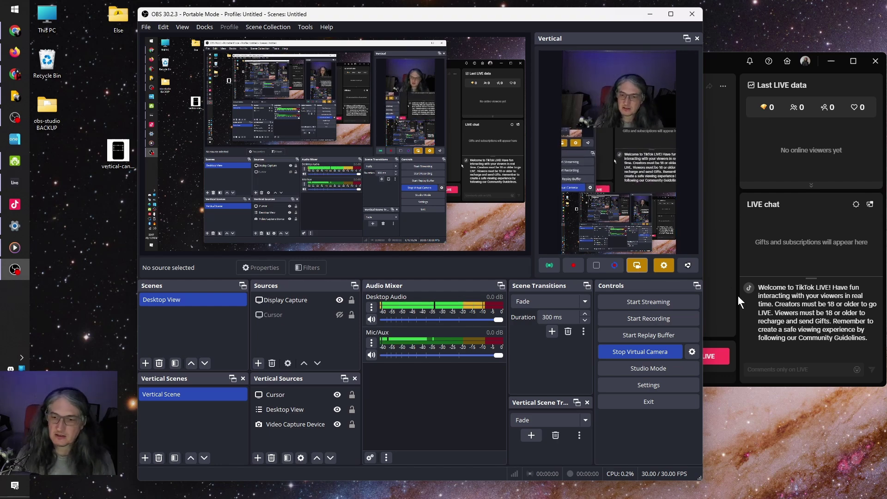
Step: Check that TikTok LIVE Studio's Portrait preview shows the OBS vertical camera feed, then return to OBS
click(741, 274)
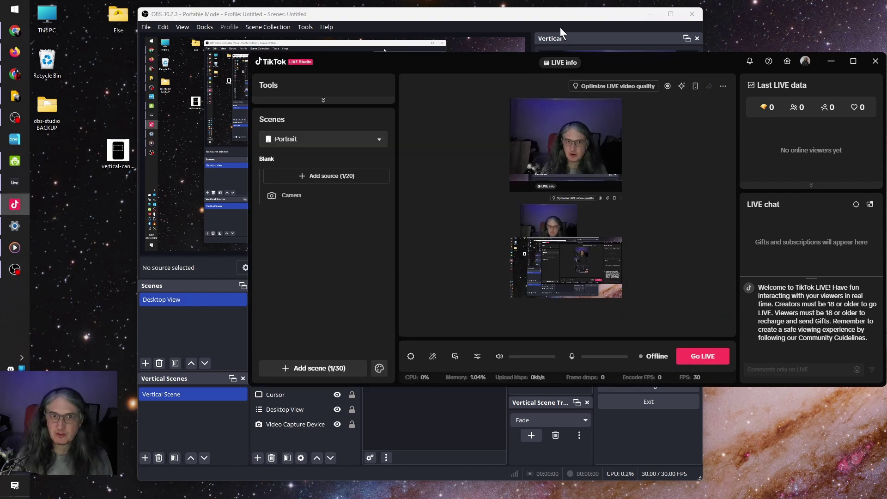
click(583, 18)
key(alt+Tab)
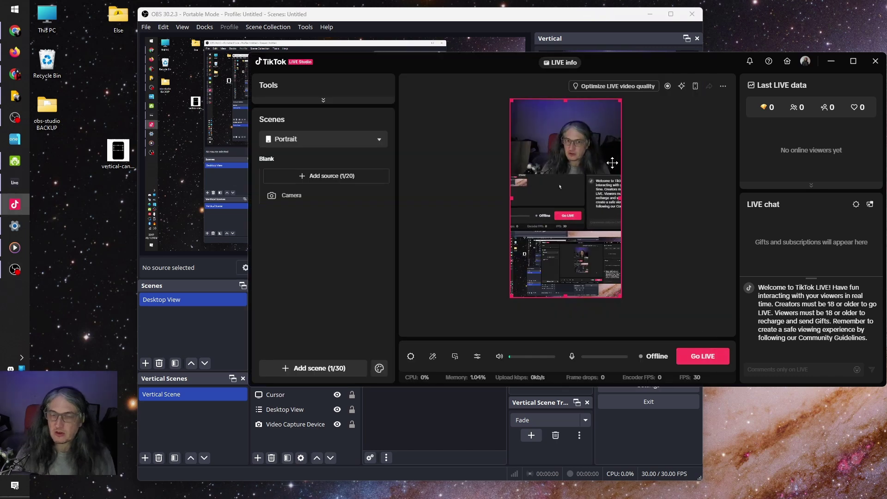
key(alt+Tab)
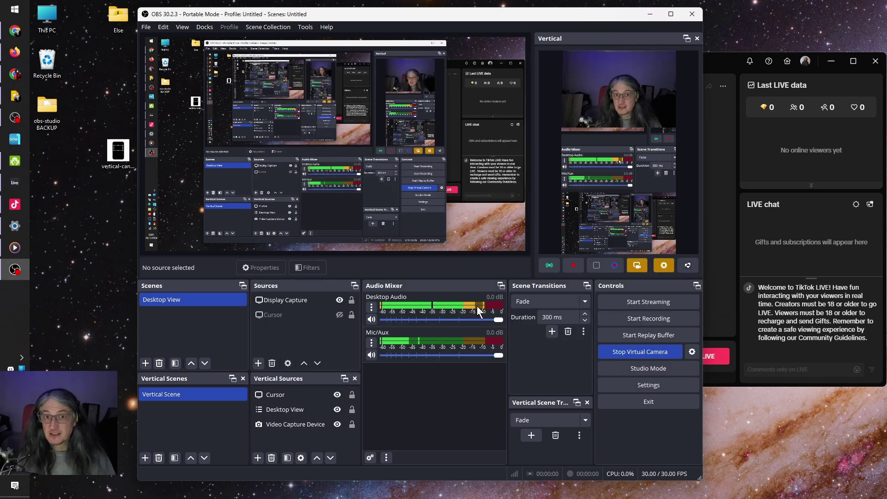